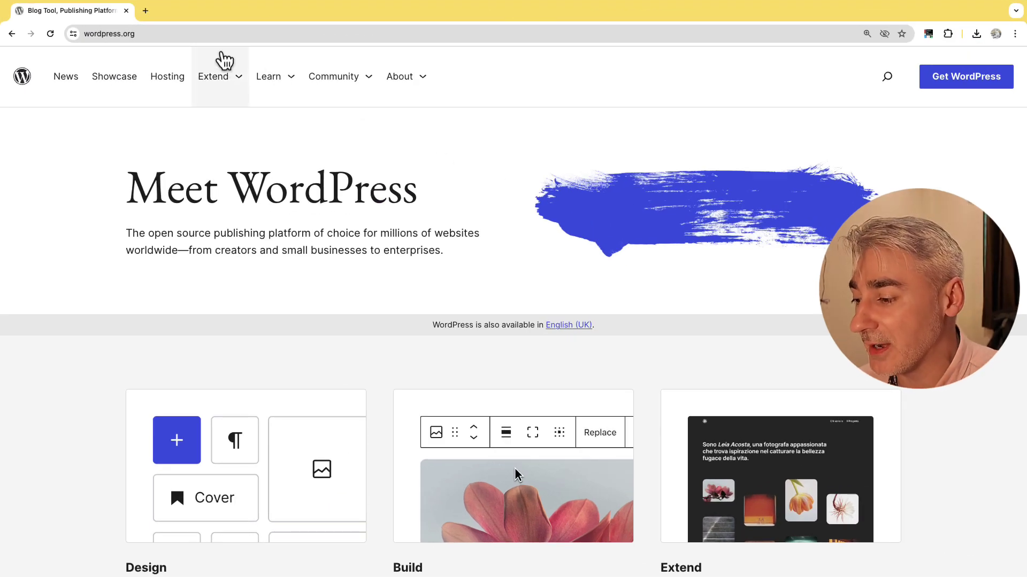
left_click(171, 35)
key("super+c")
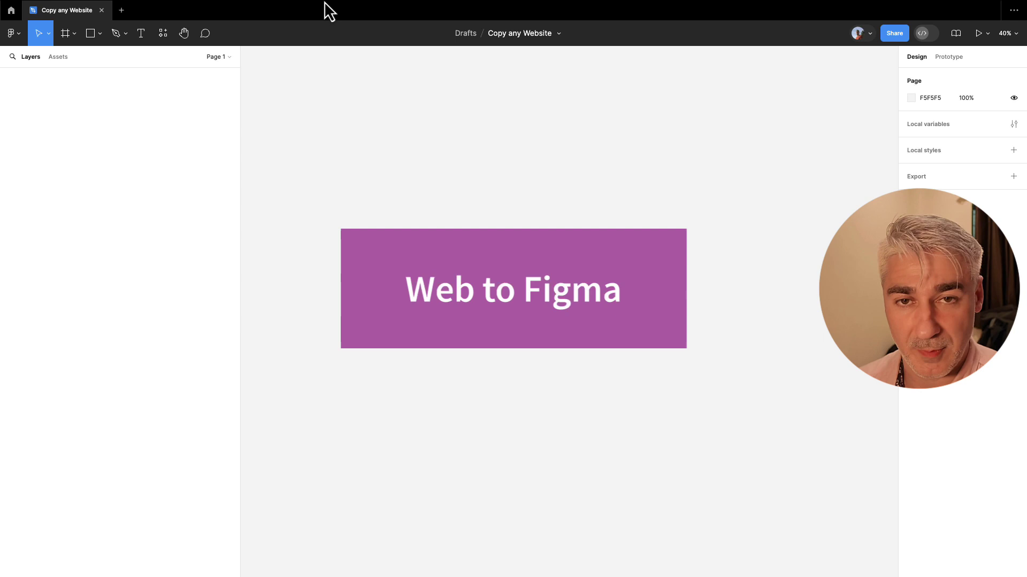
left_click(272, 6)
left_click(277, 34)
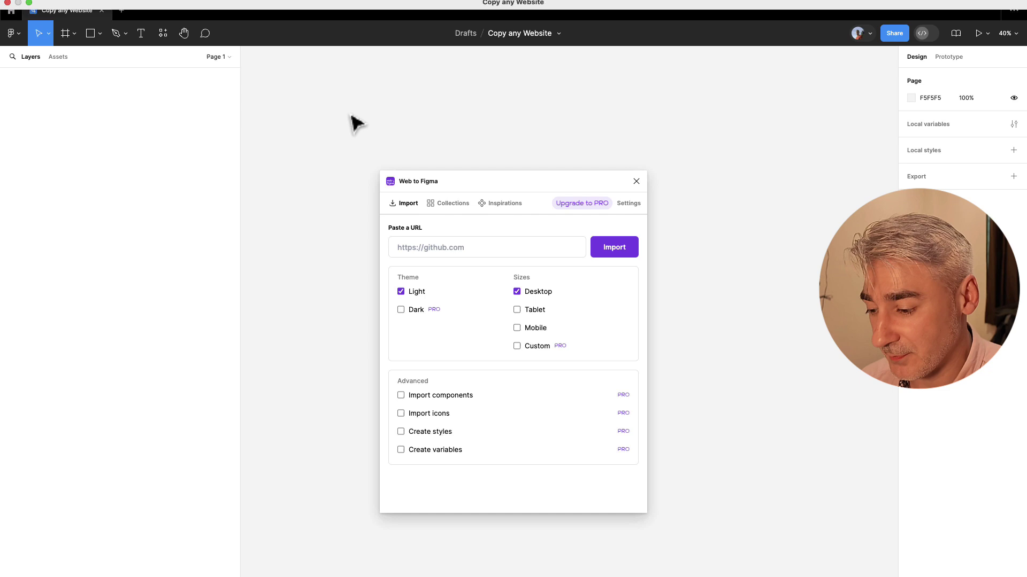
left_click(439, 247)
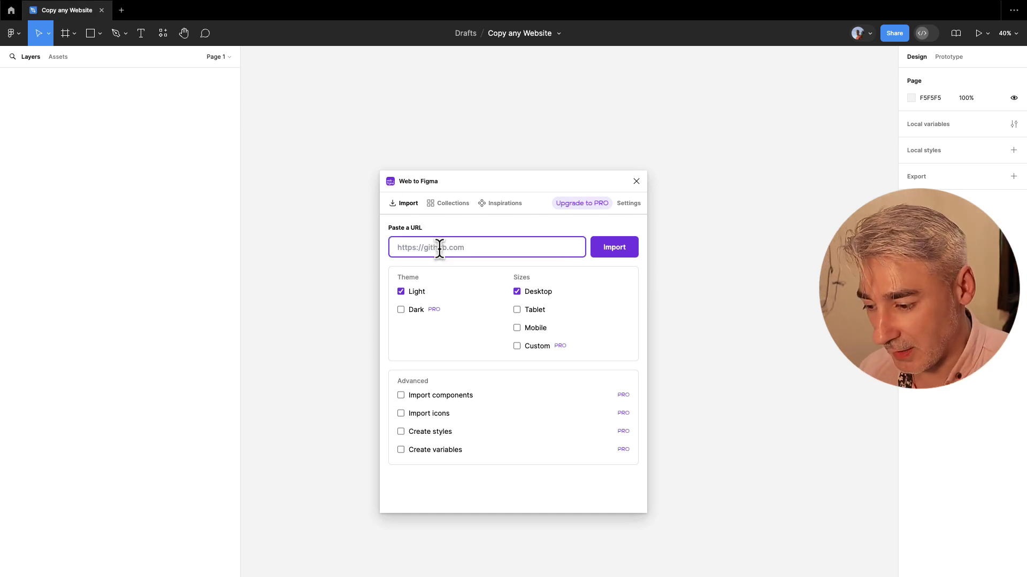
key("super+v")
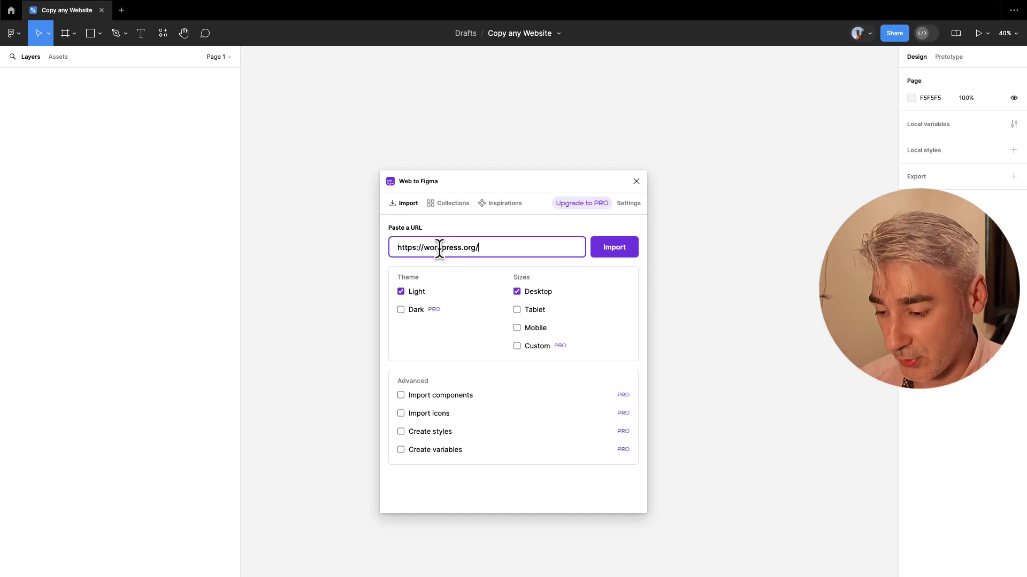
left_click(607, 259)
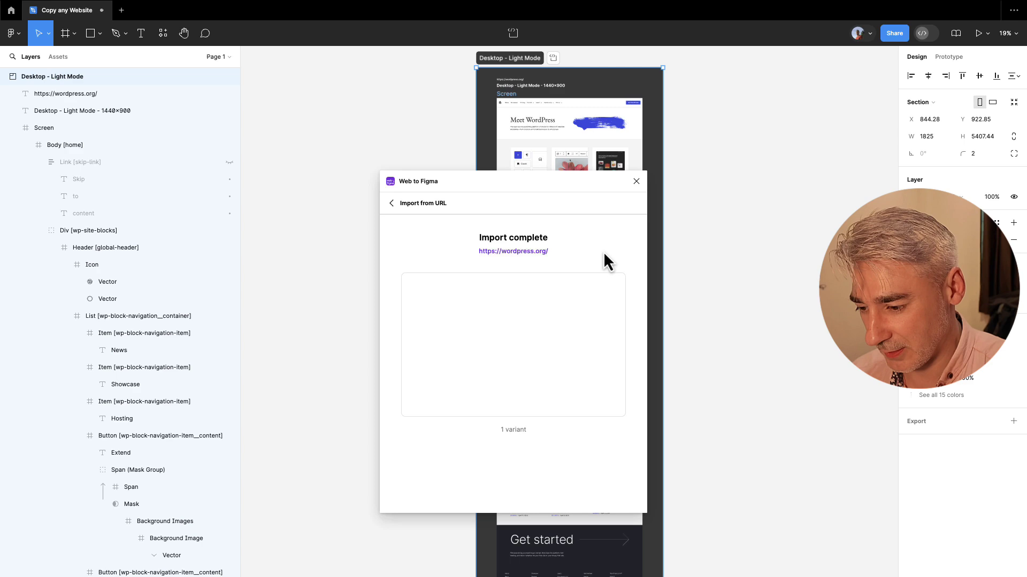
Close the finished import, zoom in and select the Meet WordPress heading text layer.
left_click(636, 182)
scroll(575, 206, "up", 5)
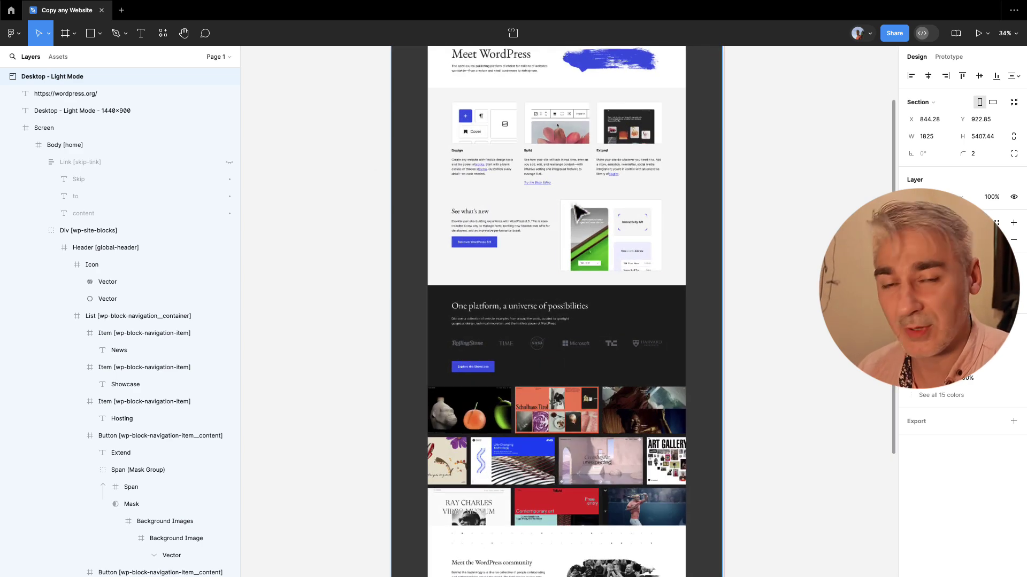
scroll(556, 198, "up", 3)
scroll(496, 168, "up", 5)
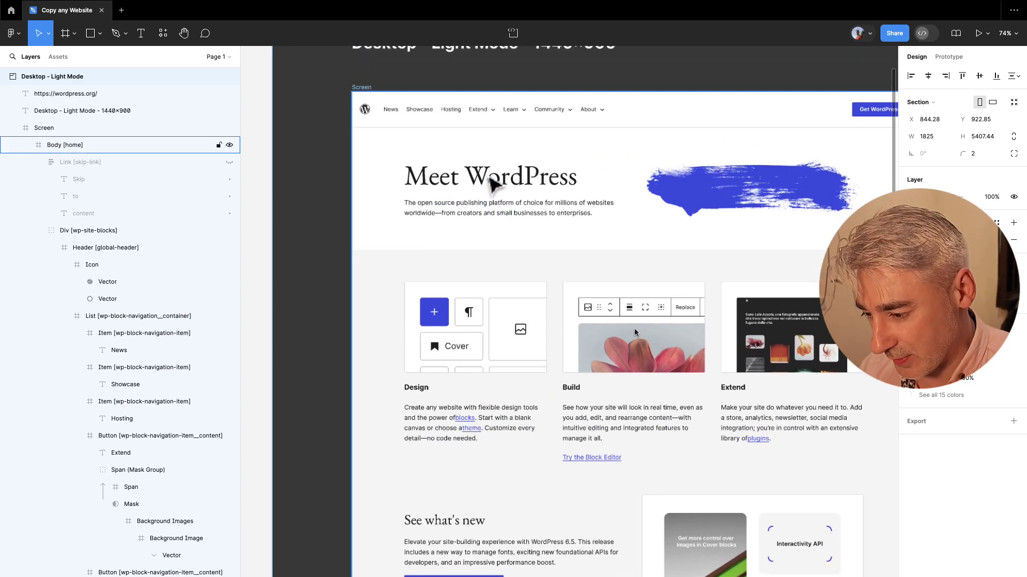
scroll(489, 181, "up", 5)
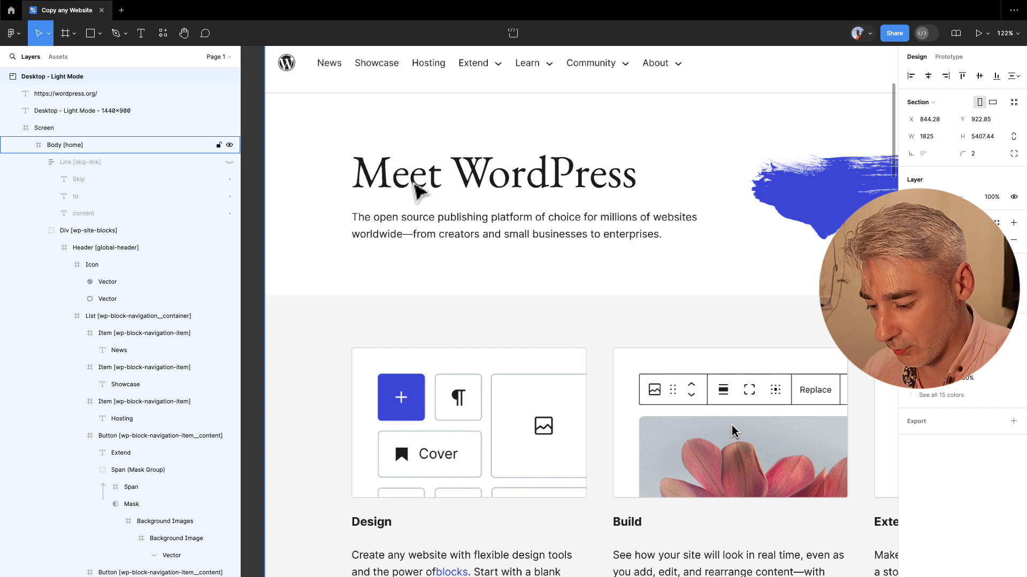
left_click(409, 189)
left_click(407, 188)
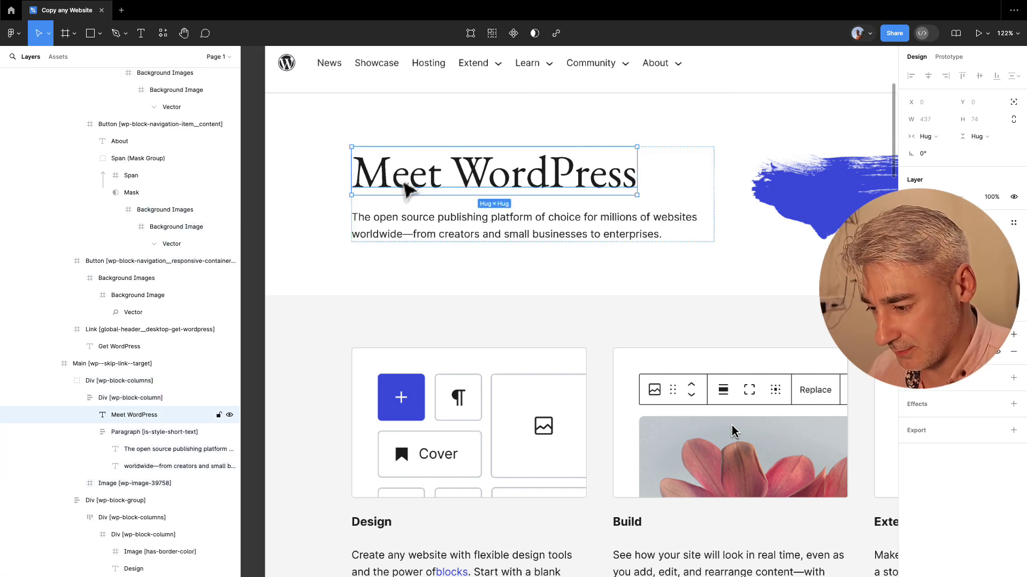
Replace 'Meet' with 'Yes to' so the headline reads 'Yes to WordPress'.
double_click(405, 183)
double_click(402, 178)
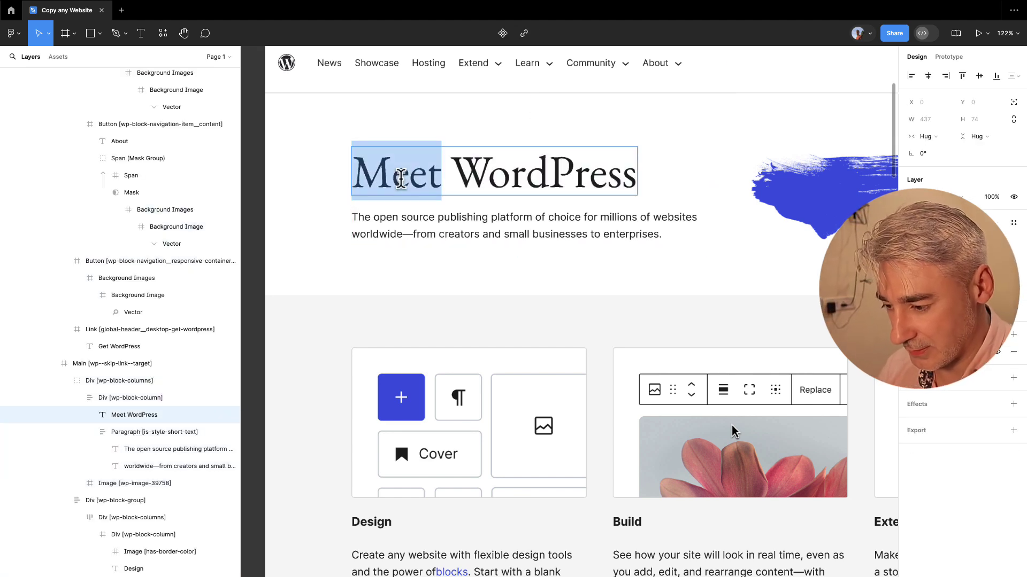
type("Yes to")
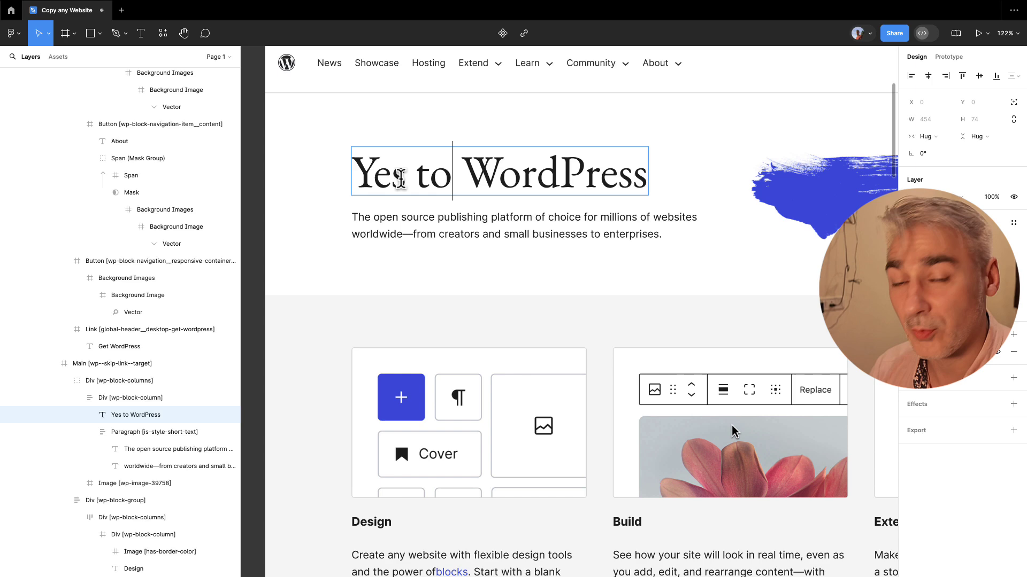
left_click(649, 239)
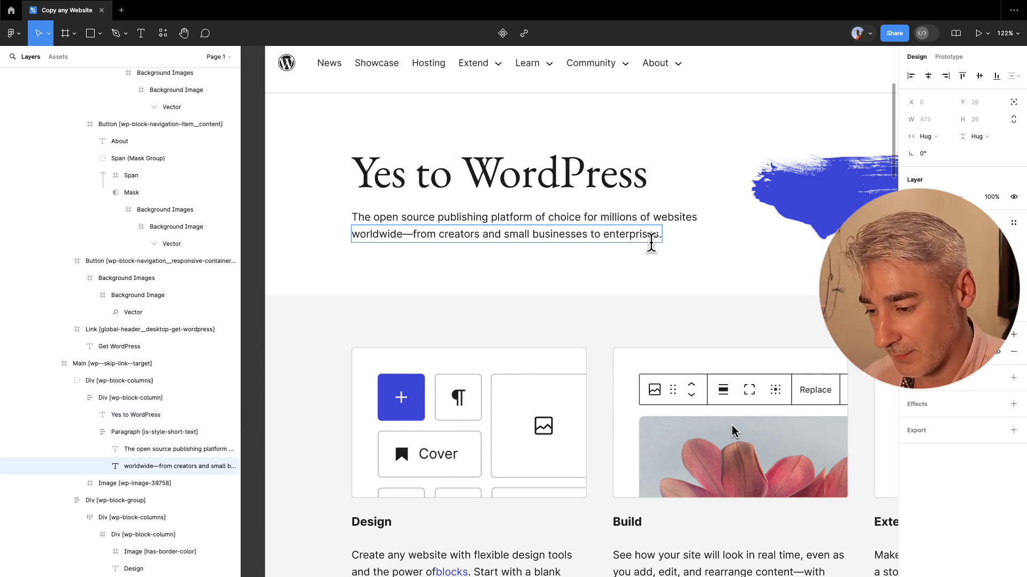
scroll(653, 240, "down", 5)
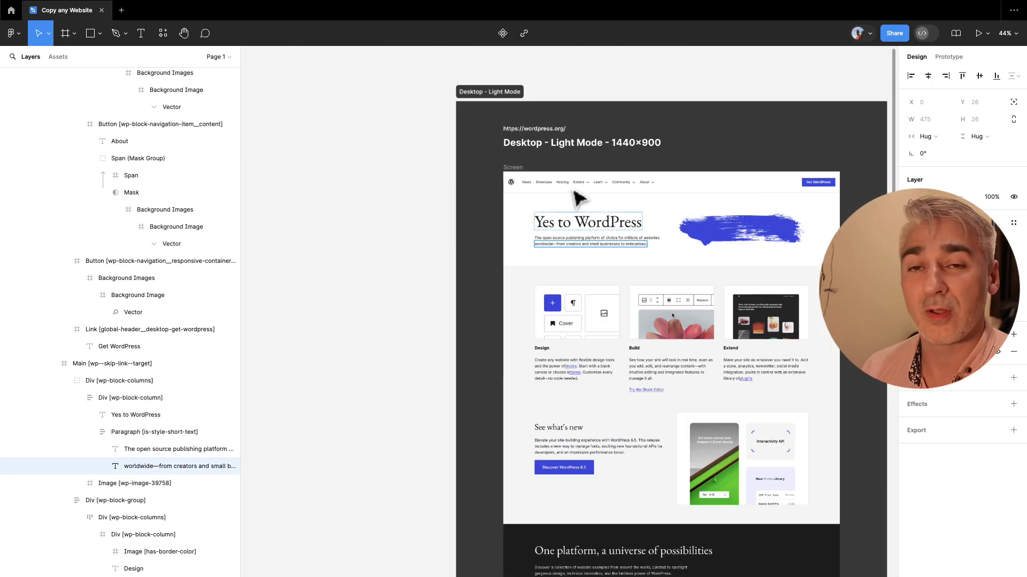
mouse_move(281, 12)
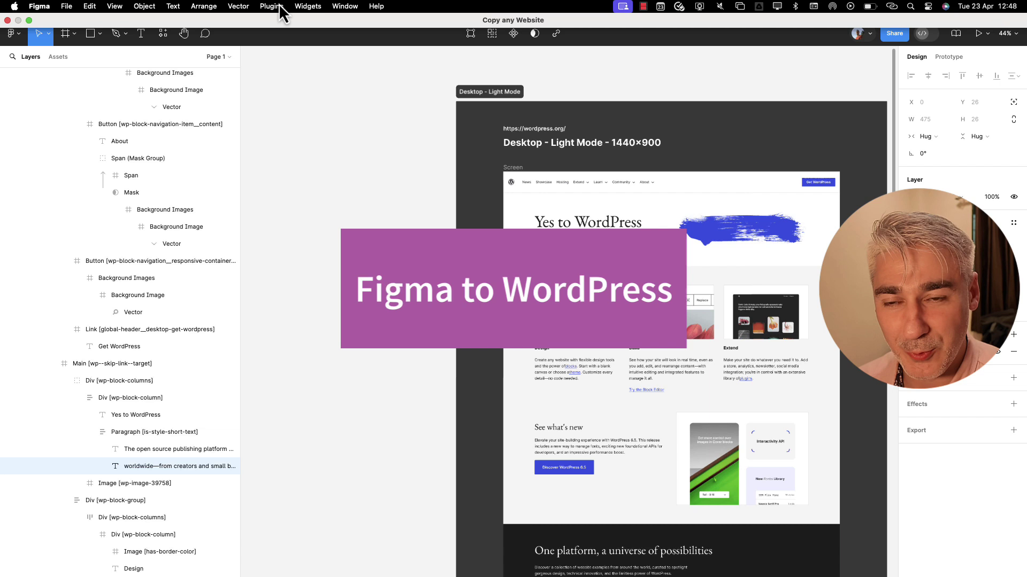
Launch the Figma to WordPress plugin and submit your email address to start.
left_click(278, 4)
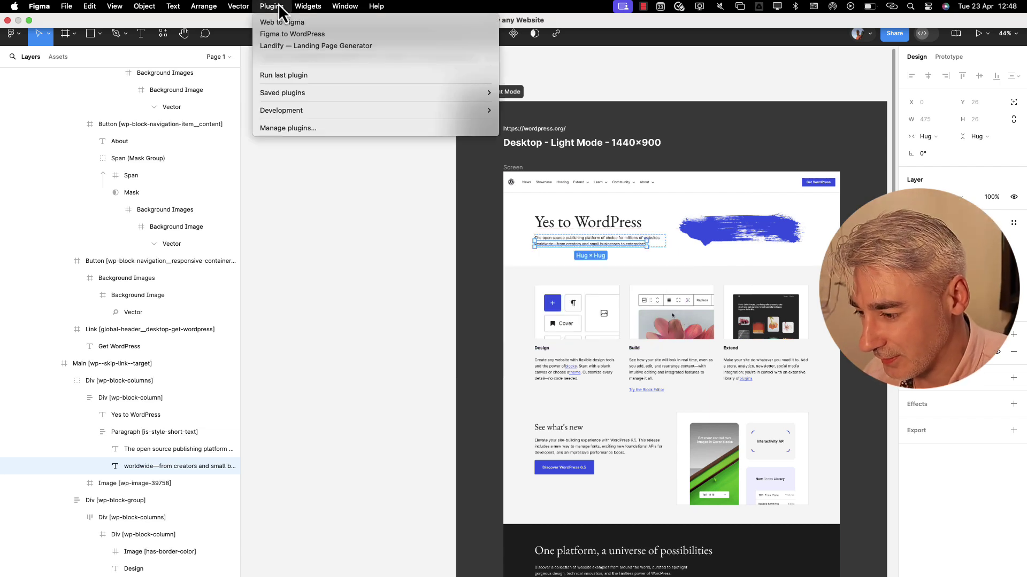
left_click(287, 38)
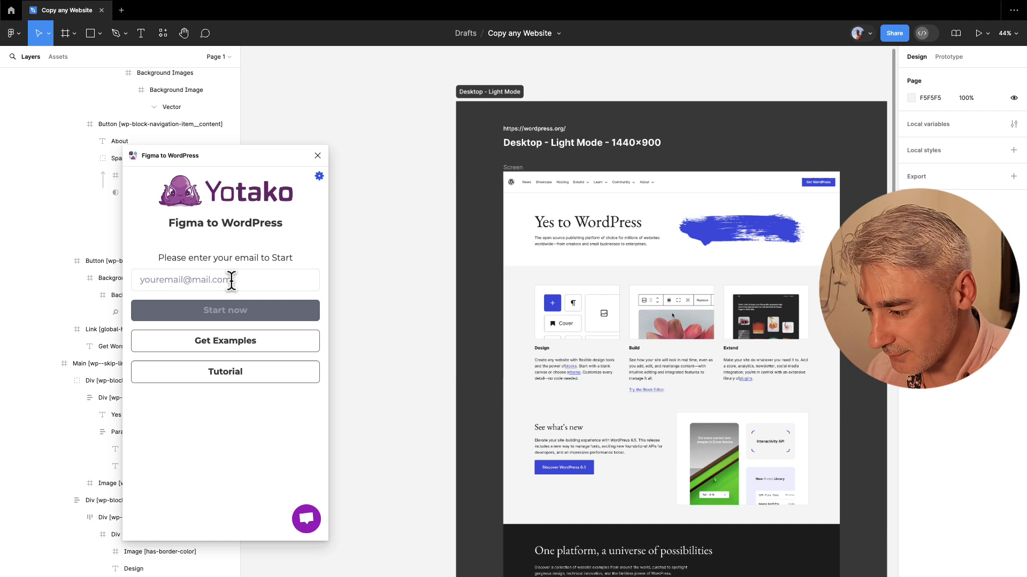
left_click(231, 281)
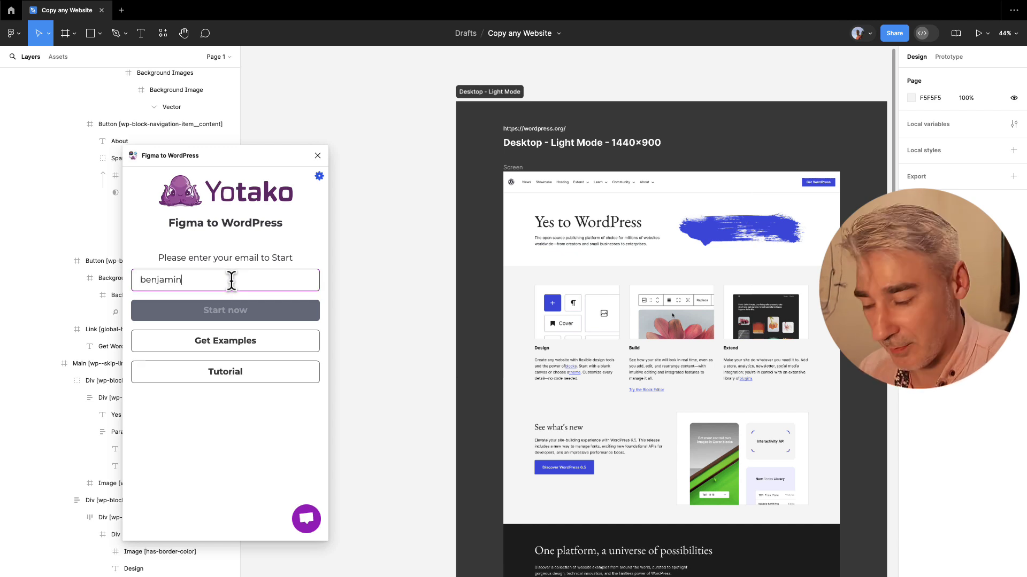
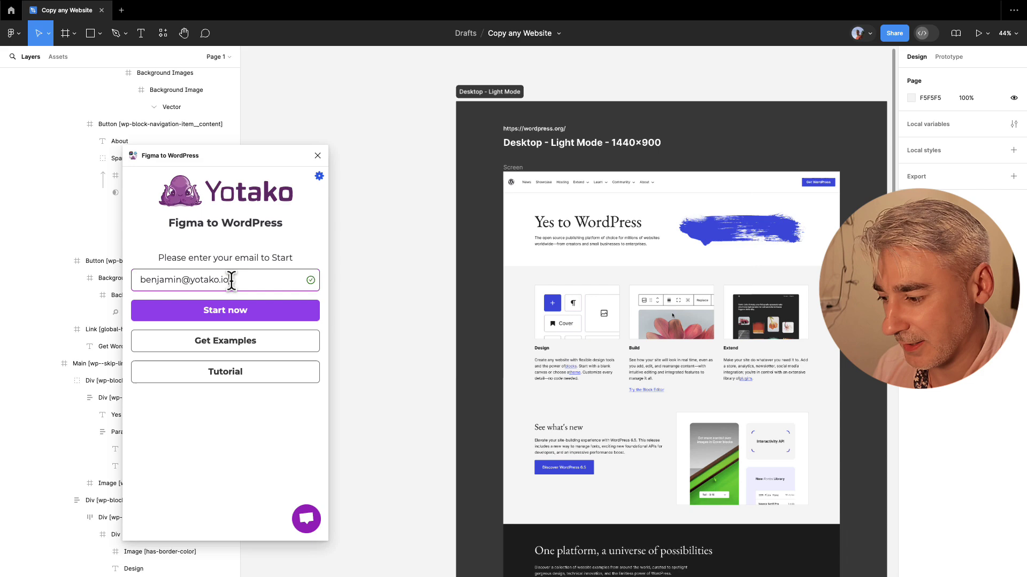
left_click(236, 313)
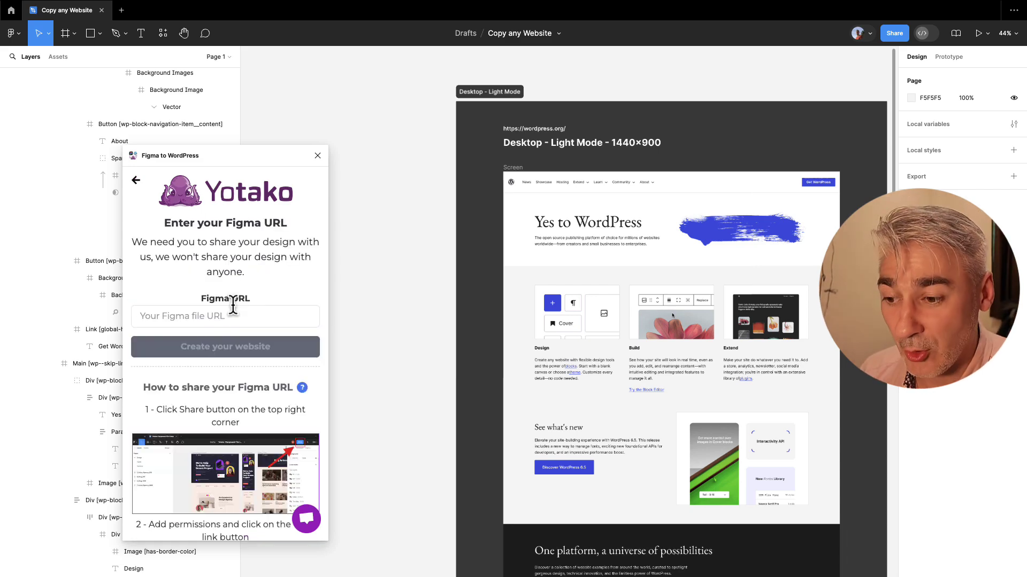
Paste the file's share link into the plugin's Figma URL field and create the website.
left_click(890, 37)
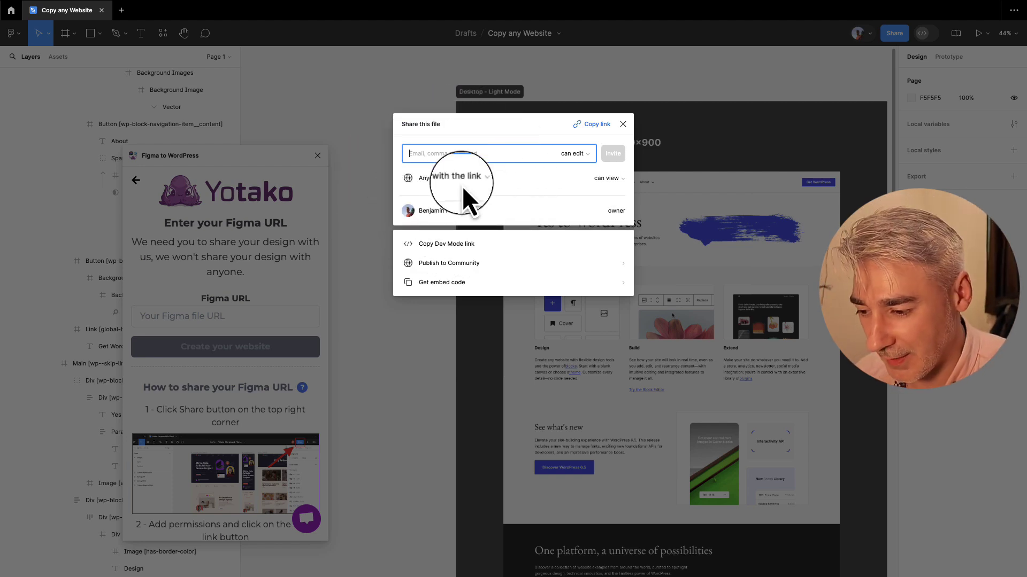
left_click(595, 126)
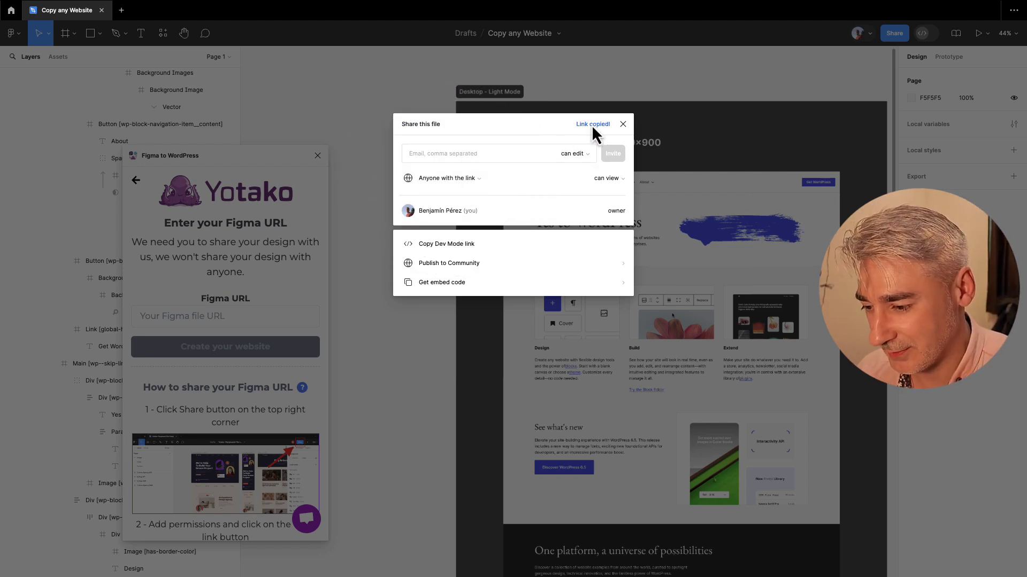
left_click(623, 125)
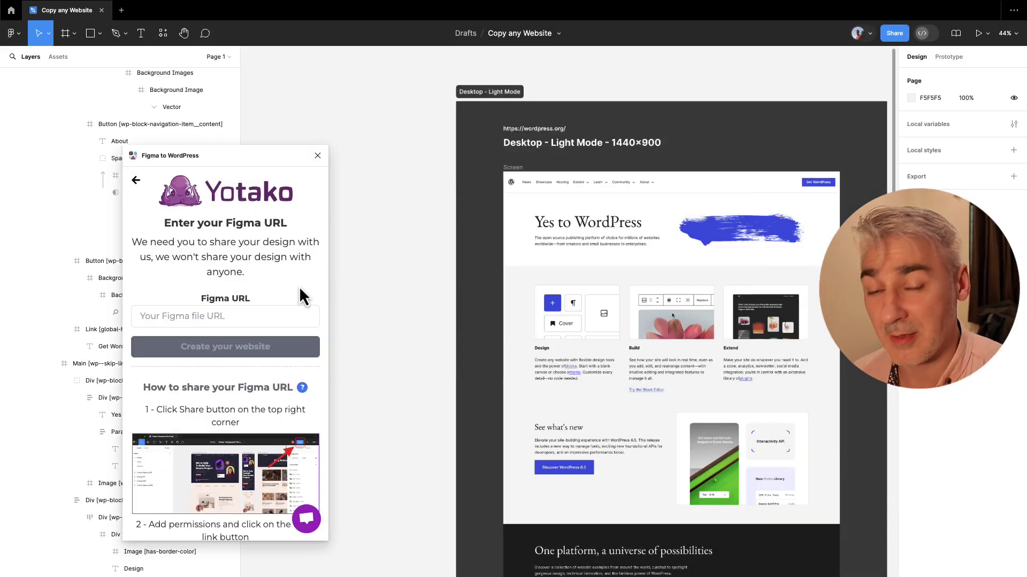
left_click(264, 311)
key("ctrl+v")
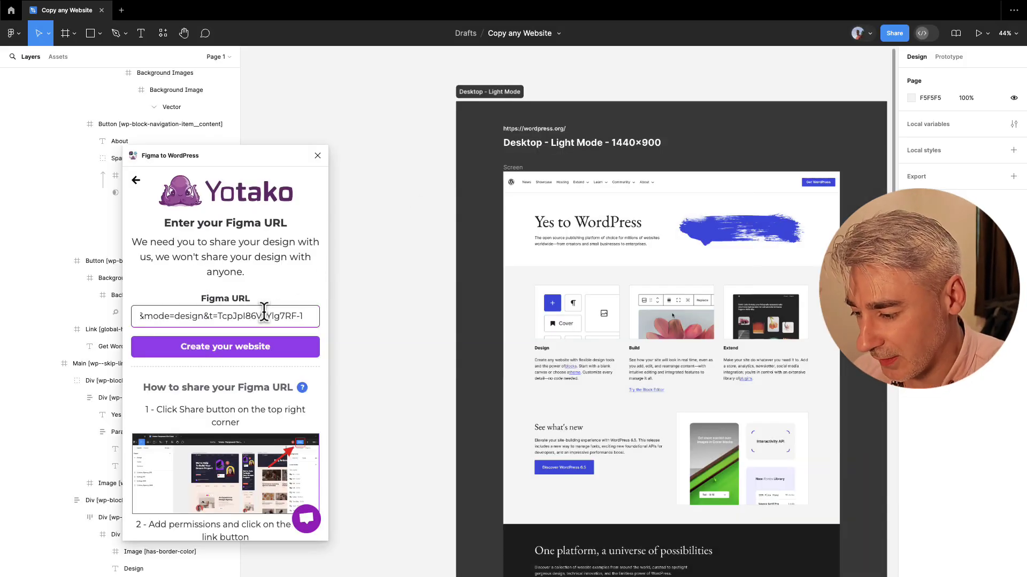
left_click(262, 354)
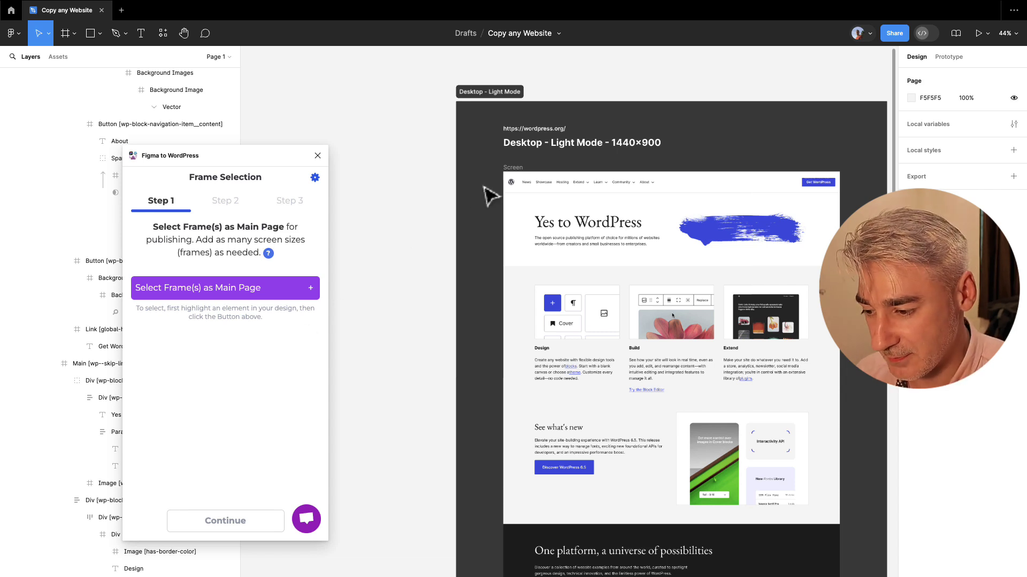
Add the Screen frame as the Home main page and continue until the build reports Done.
left_click(521, 181)
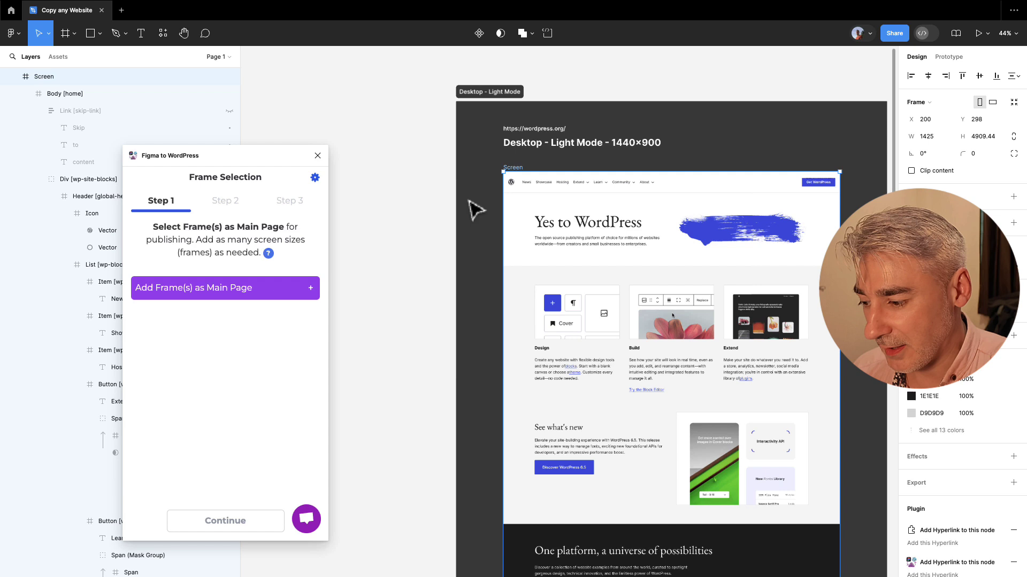
left_click(284, 289)
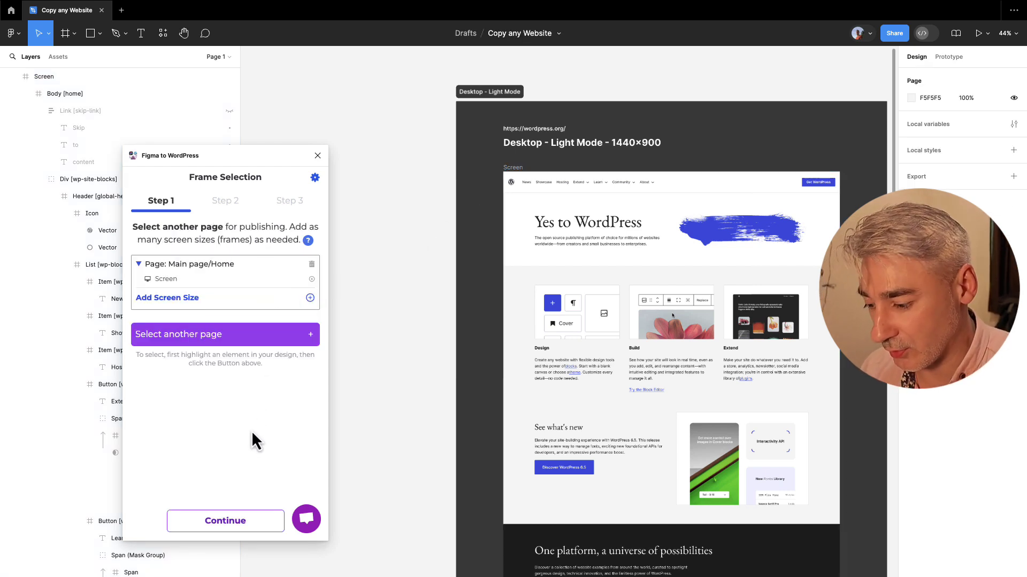
left_click(233, 517)
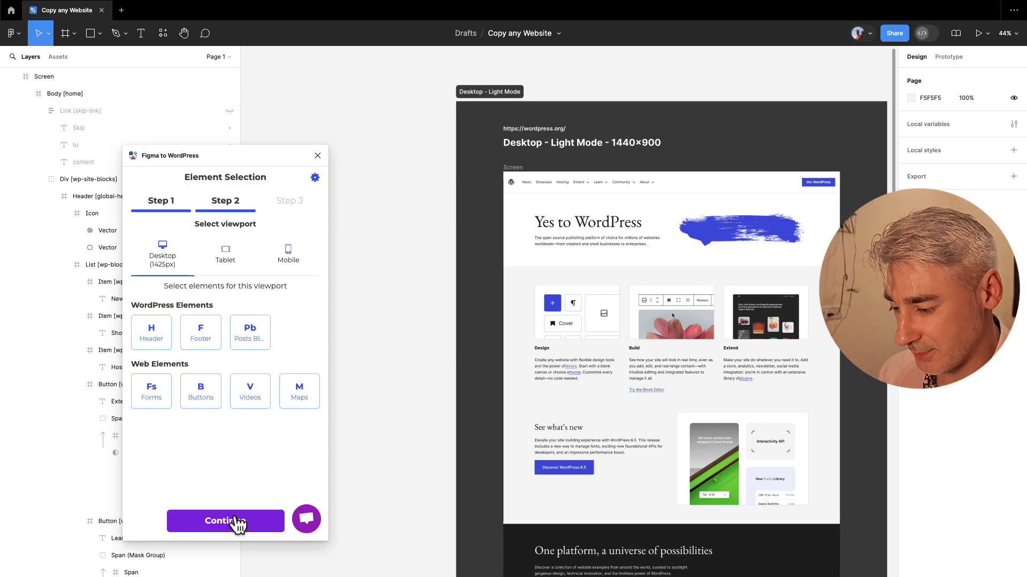
left_click(235, 517)
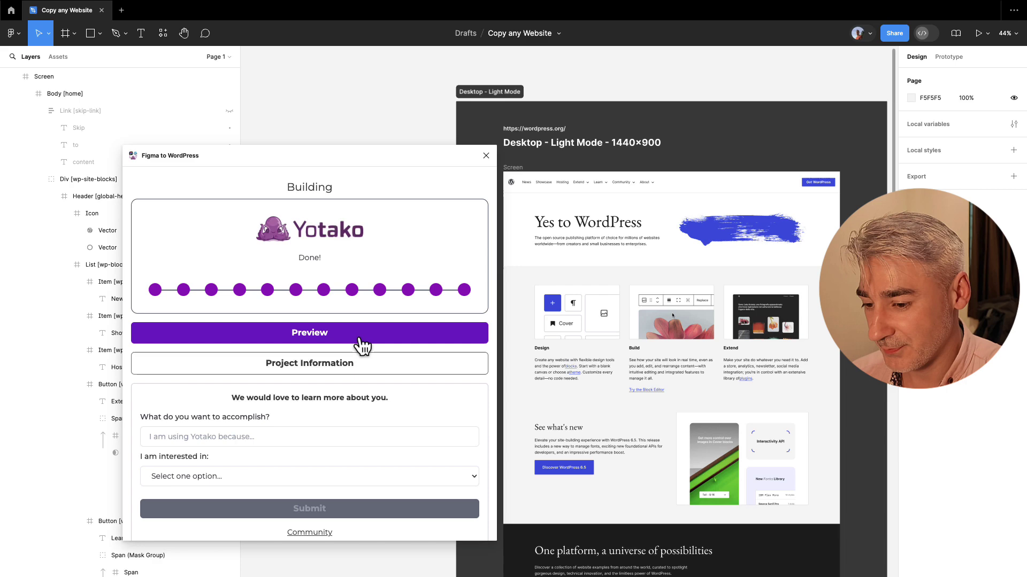
Open the Yotako preview and scroll through the rendered Yes to WordPress homepage.
left_click(359, 337)
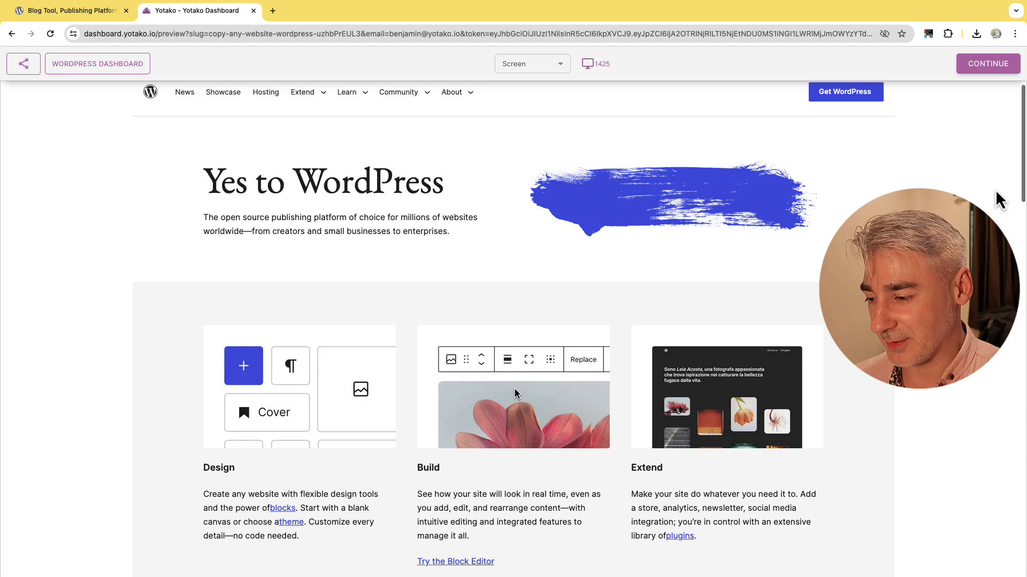
left_click_drag(1022, 153, 1004, 132)
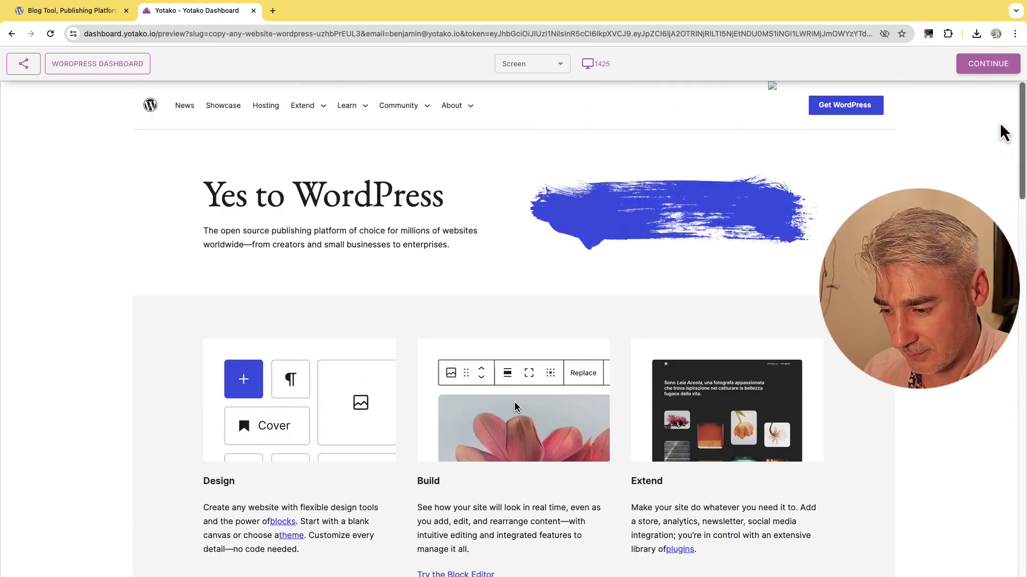
Publish to Yotako hosting by deploying a new host on the Free plan.
left_click(987, 69)
left_click(955, 87)
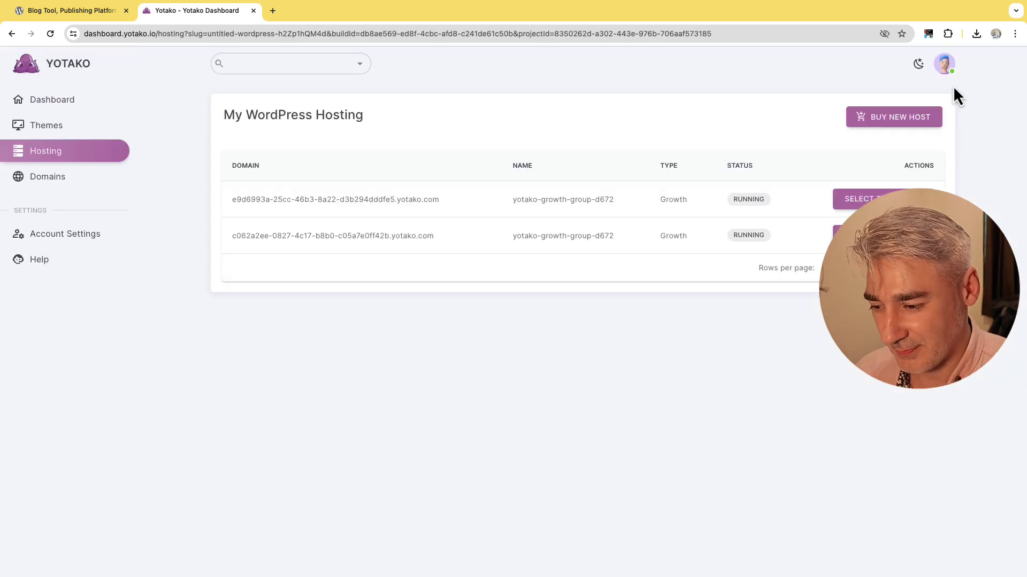
left_click(905, 119)
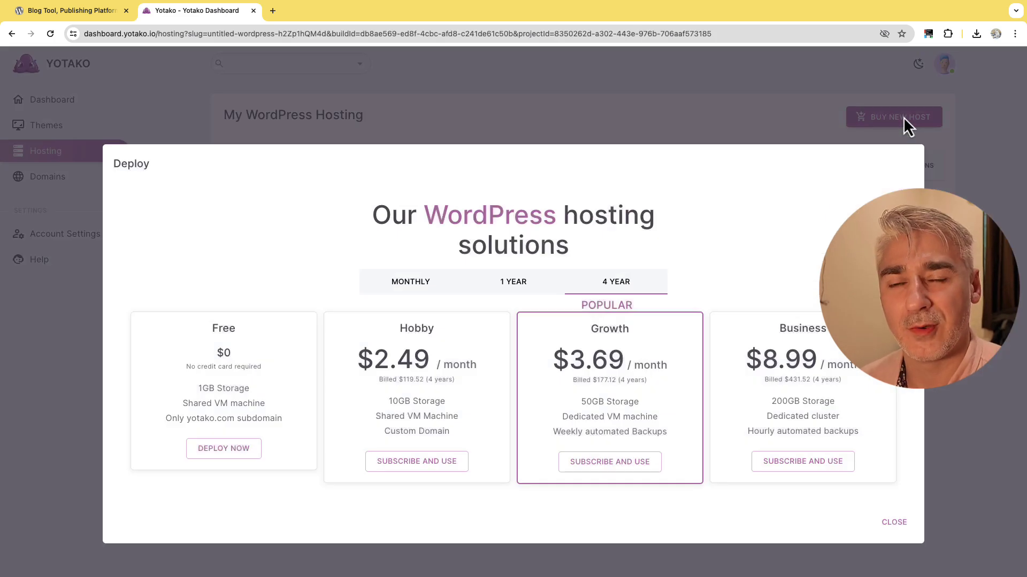
left_click(192, 451)
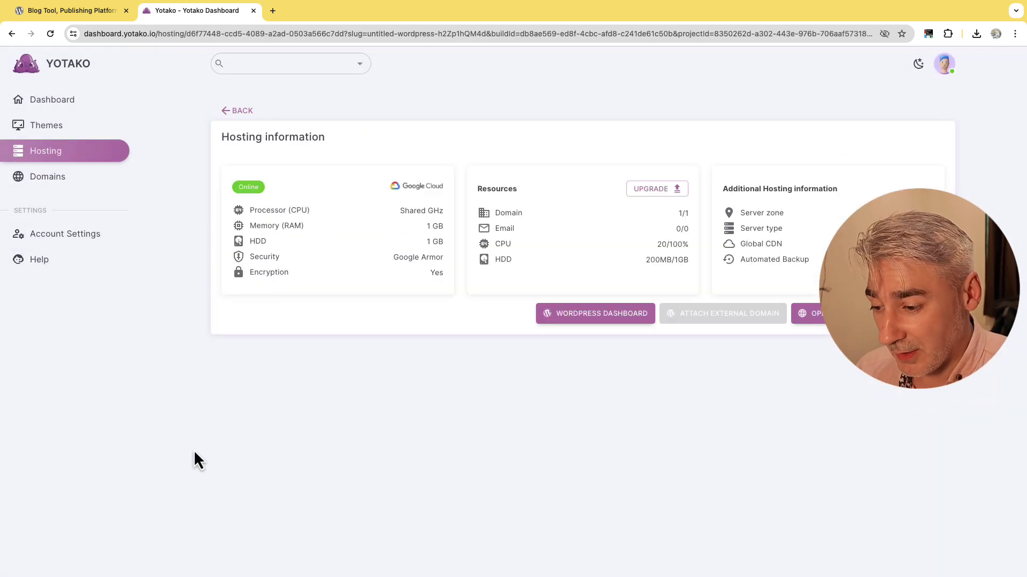
Add the free subdomain thebestwordpress.yotako.com to the cart at $0.
left_click(60, 187)
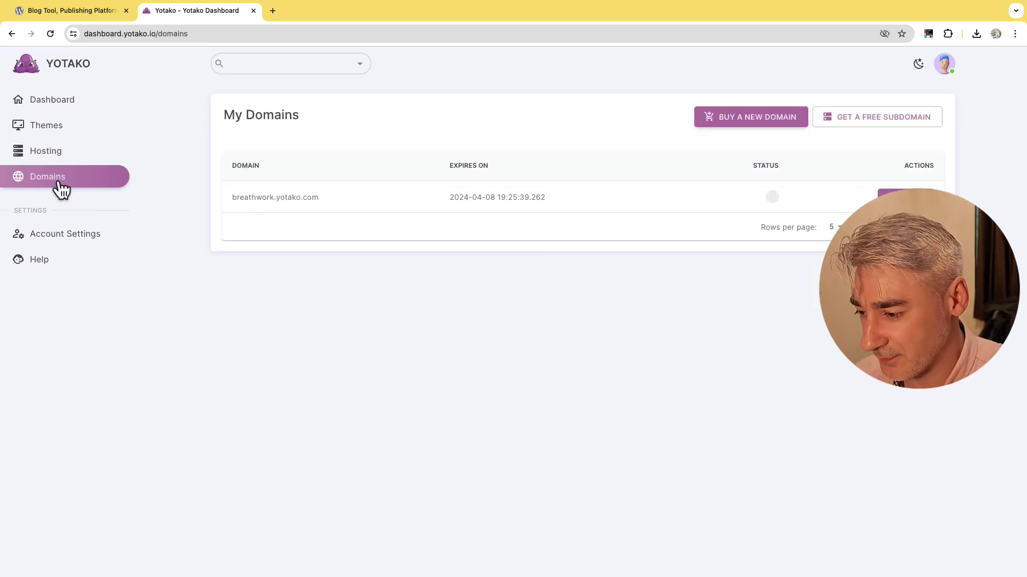
left_click(844, 117)
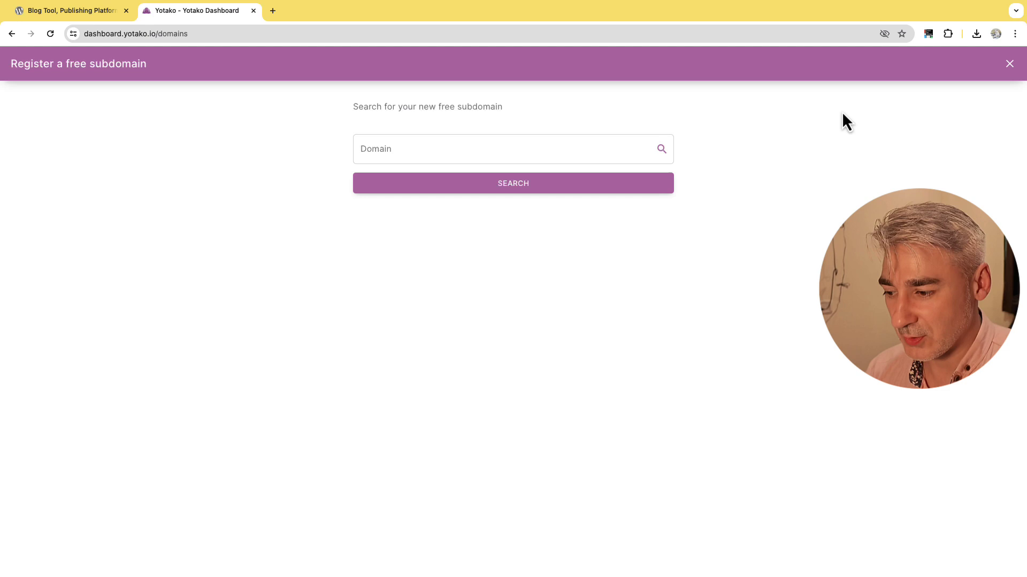
left_click(461, 150)
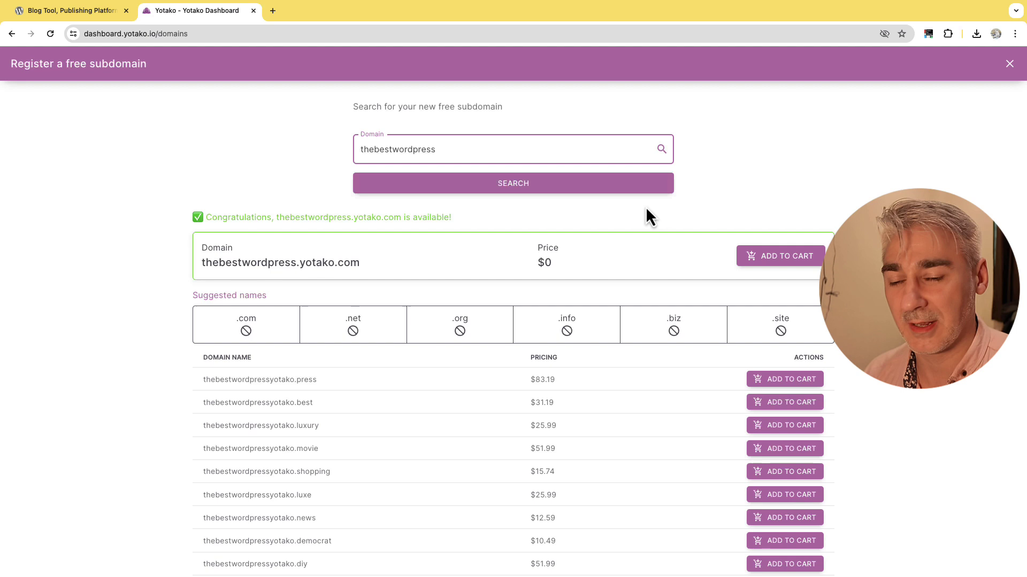
left_click(775, 258)
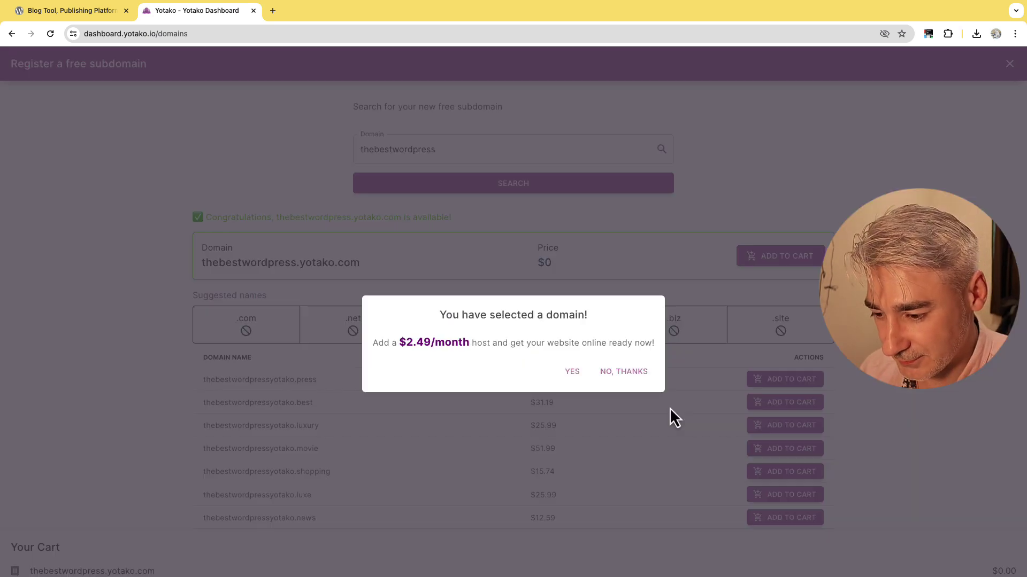
Decline paid hosting and attach thebestwordpress.yotako.com to the free host, then view Hosting.
left_click(626, 373)
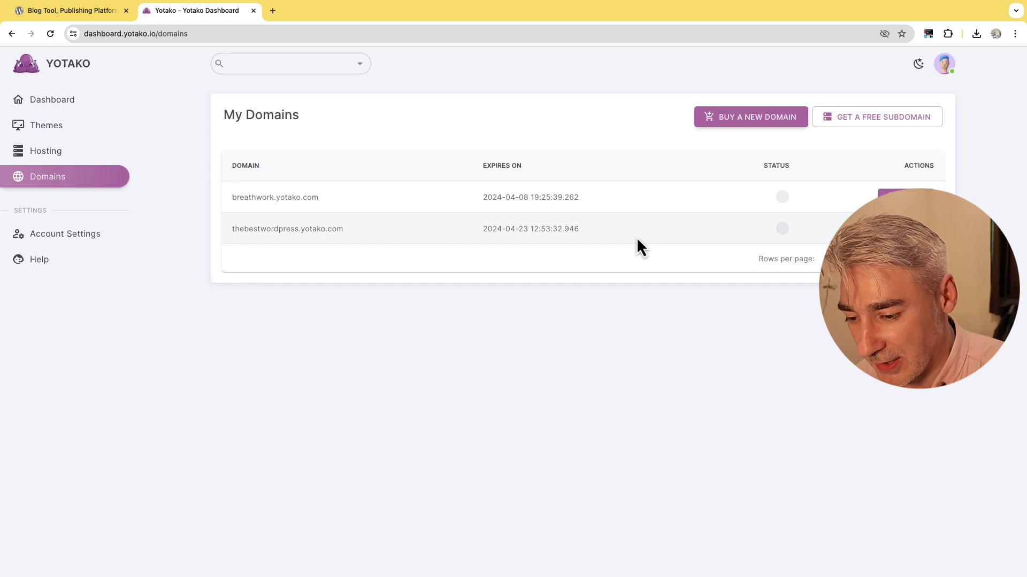
left_click(903, 197)
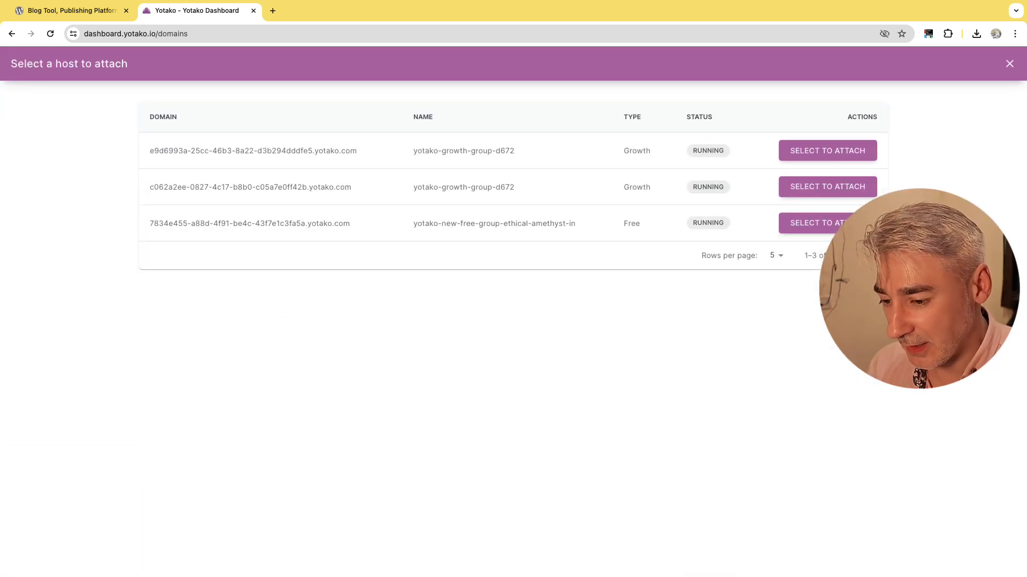
left_click(825, 227)
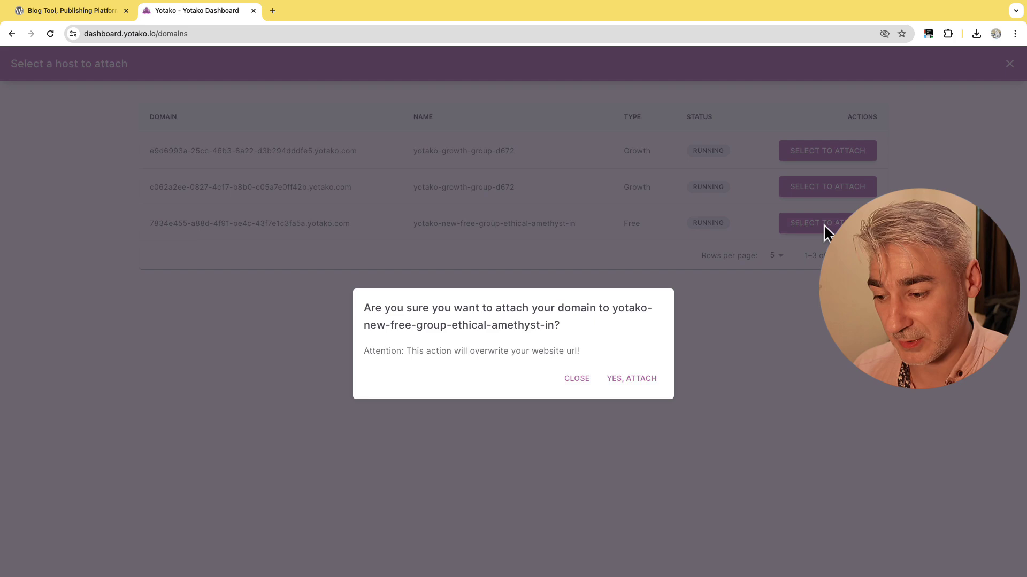
left_click(648, 385)
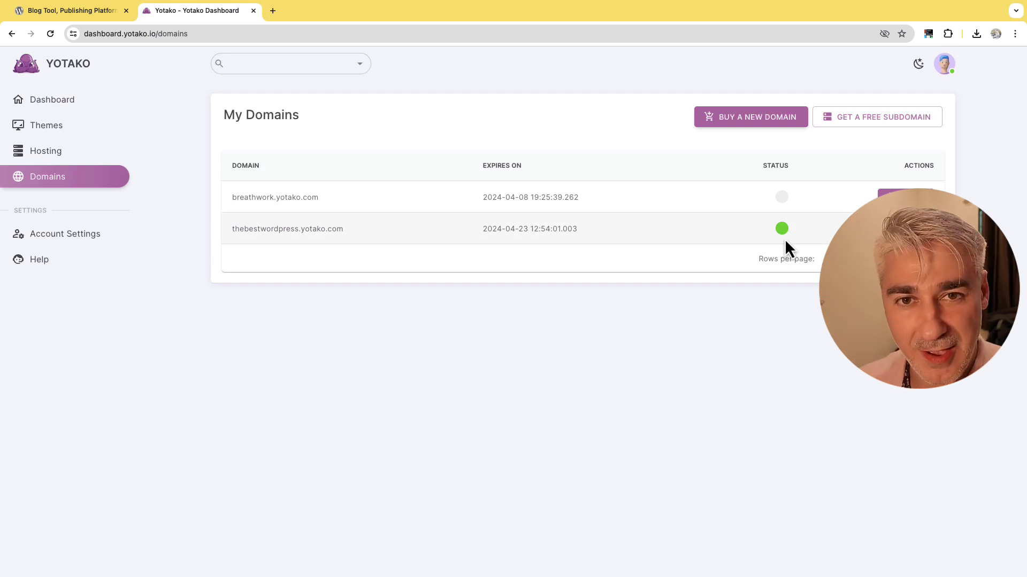
left_click(49, 153)
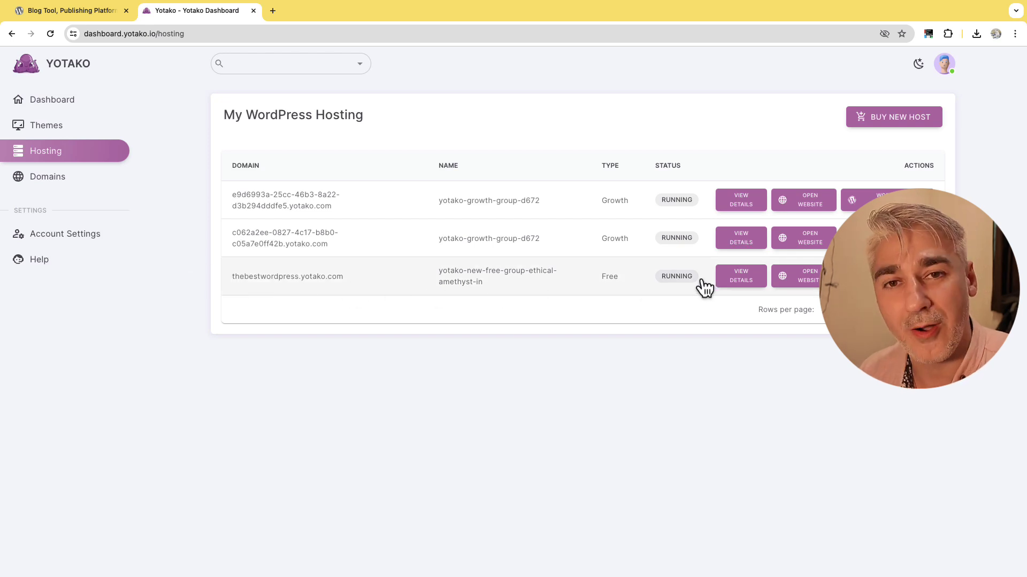
Open thebestwordpress.yotako.com in a new tab, scroll through it, and return to the Yotako Dashboard.
left_click(809, 282)
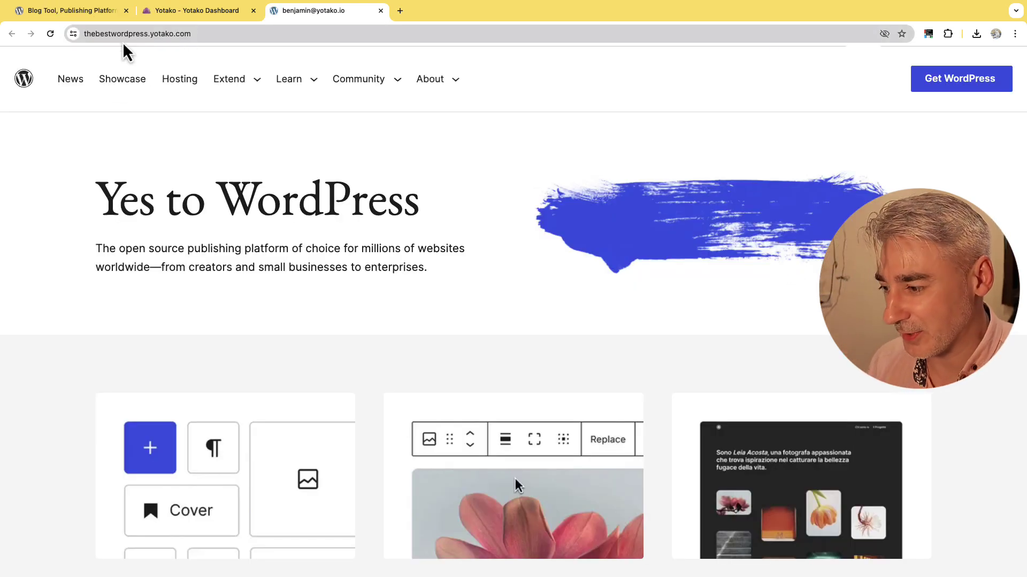
scroll(856, 161, "down", 1)
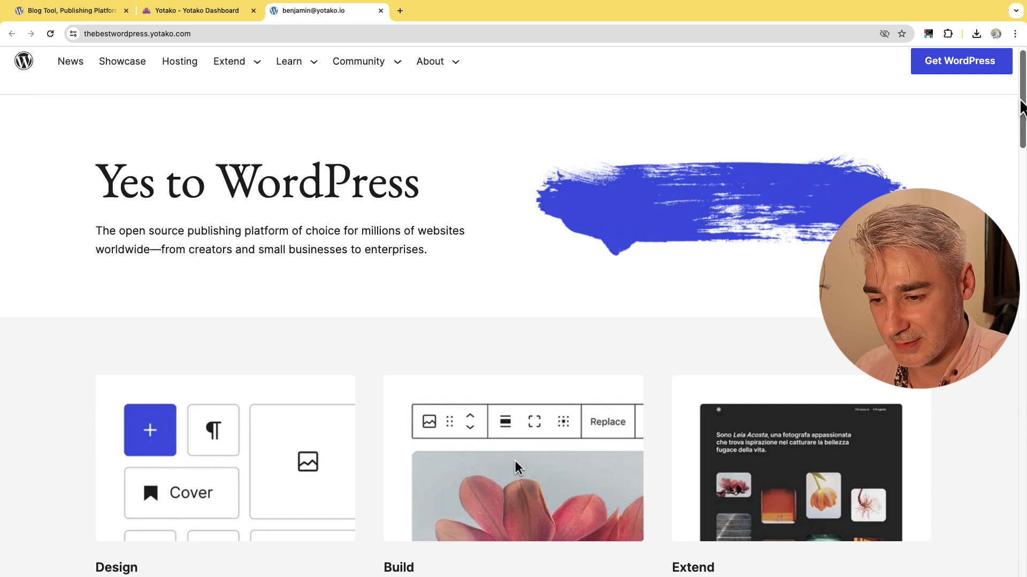
left_click_drag(1021, 102, 1016, 92)
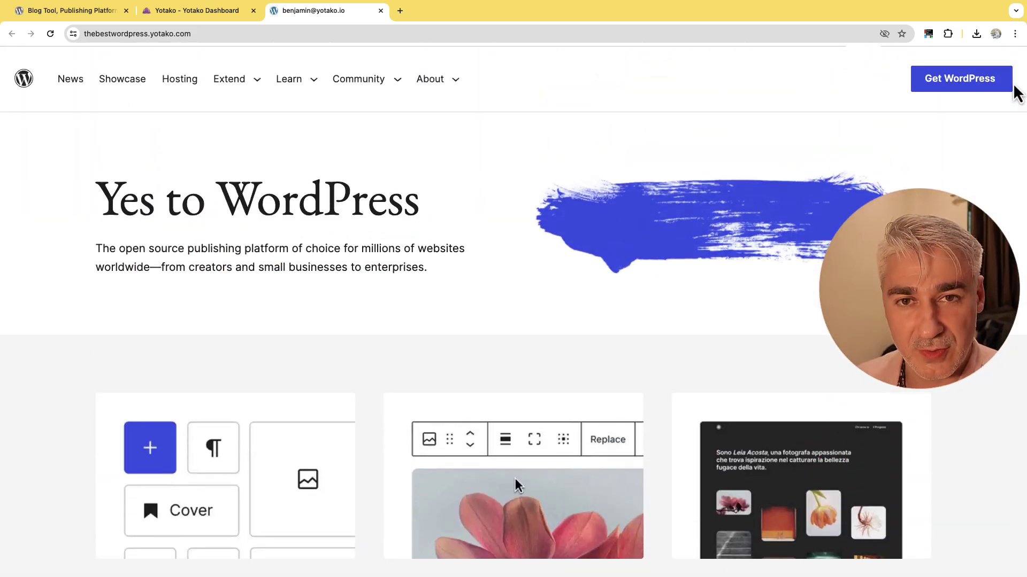
left_click(216, 11)
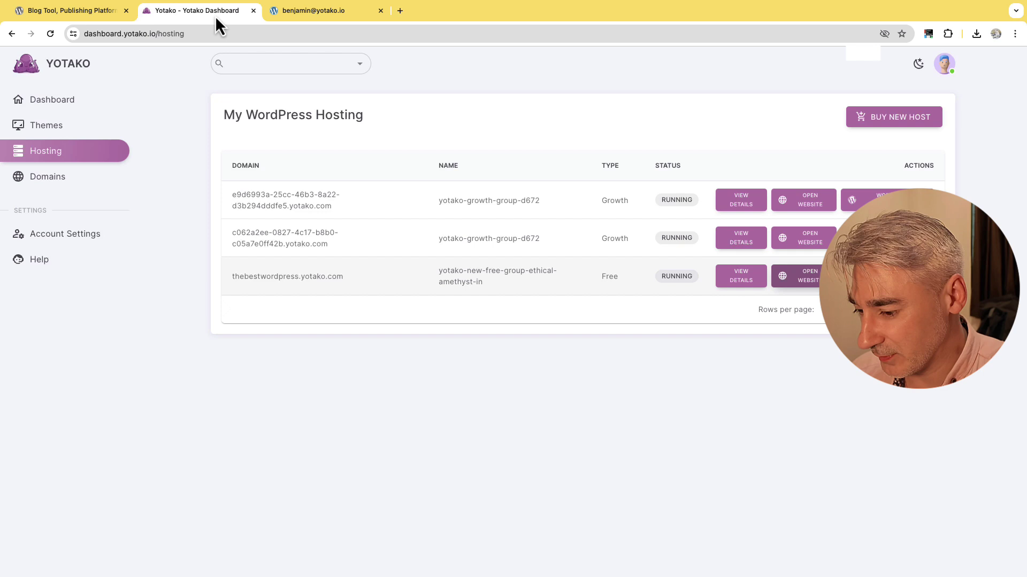
From the site's WordPress admin, go to Themes and Customize the active Yotako theme.
left_click(877, 276)
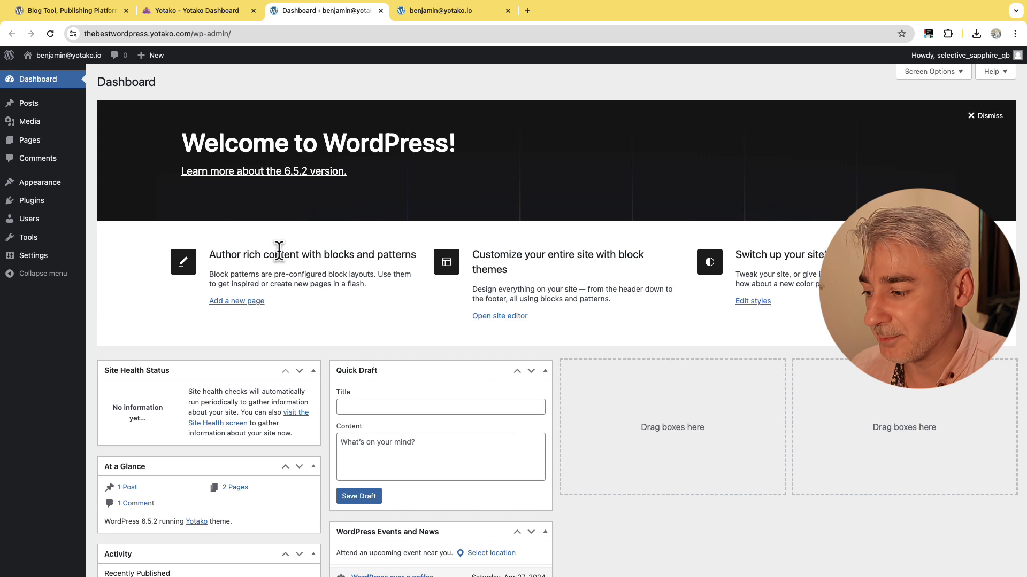
mouse_move(44, 189)
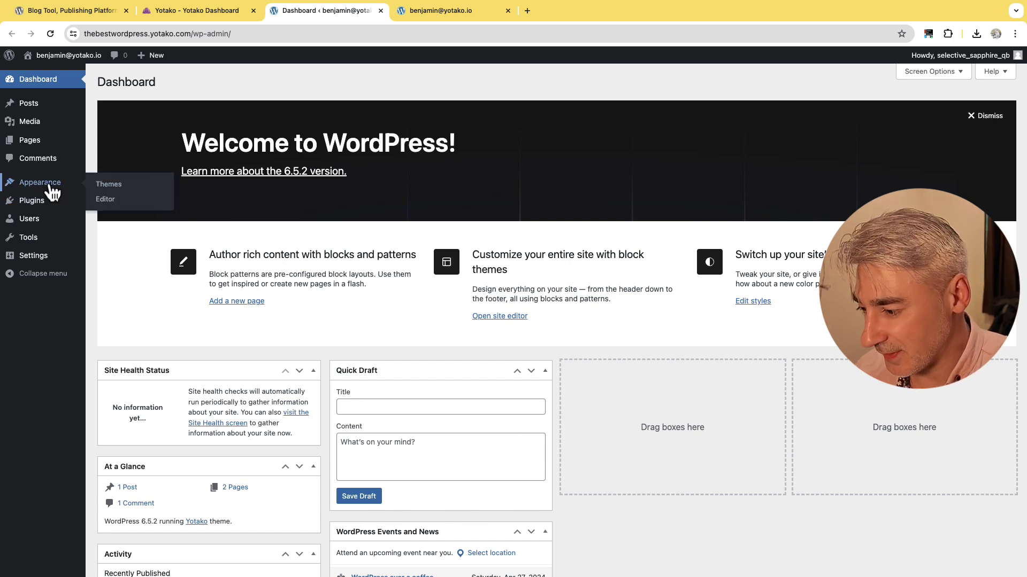
left_click(107, 185)
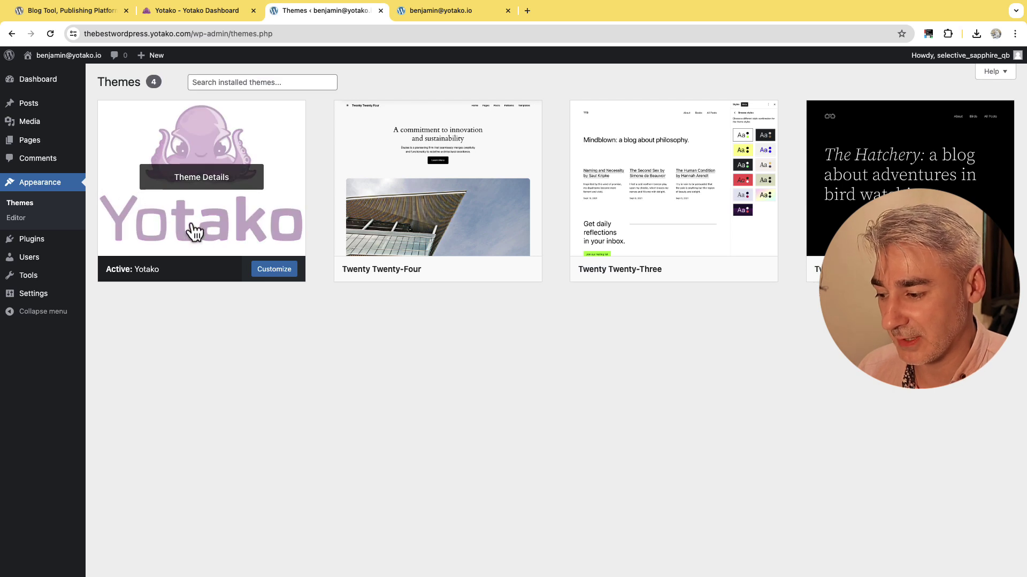
left_click(273, 273)
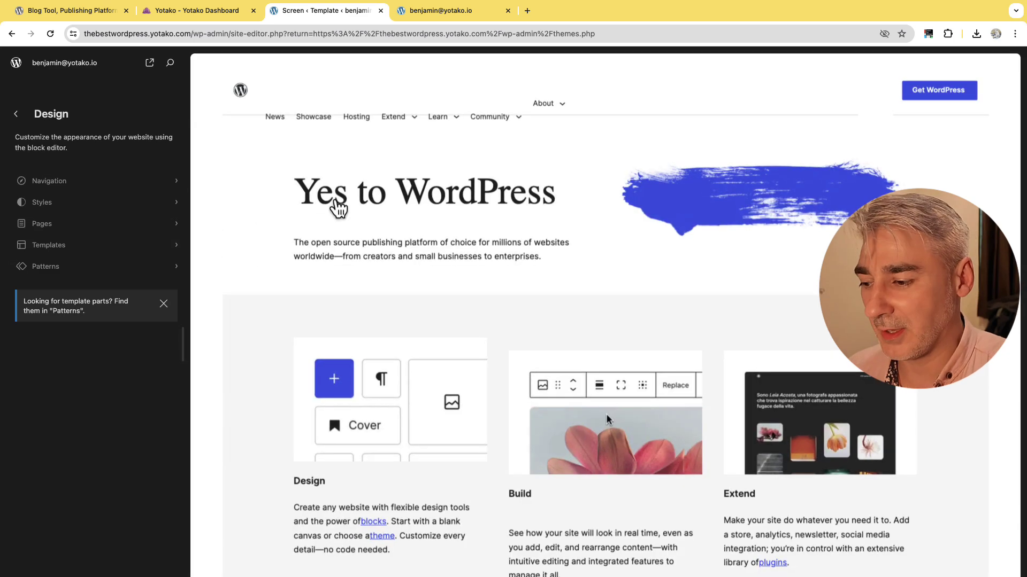
Skip the editor's welcome guide and type 'Figma to WordPress plug' into the homepage headline.
left_click(335, 200)
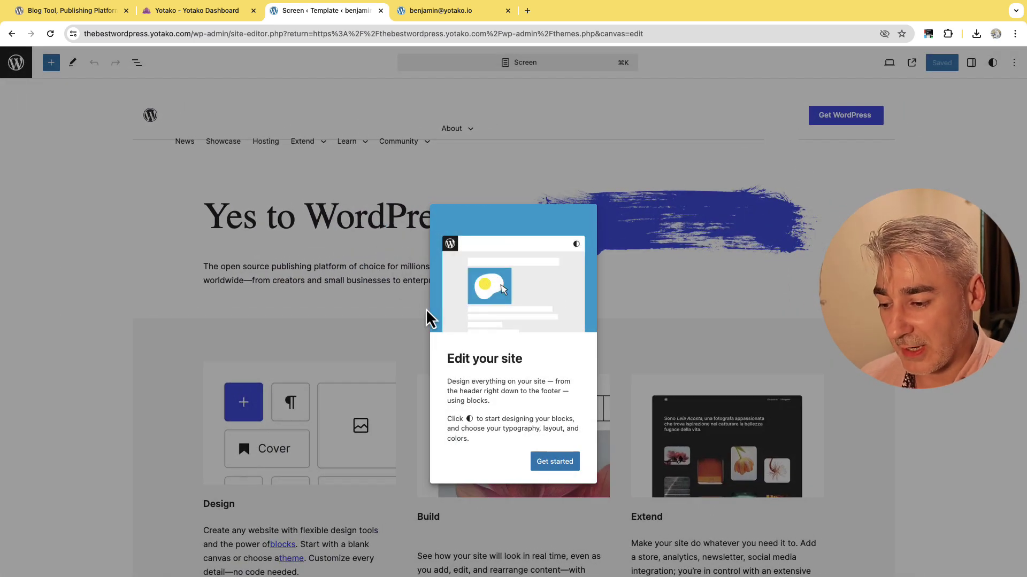
left_click(553, 464)
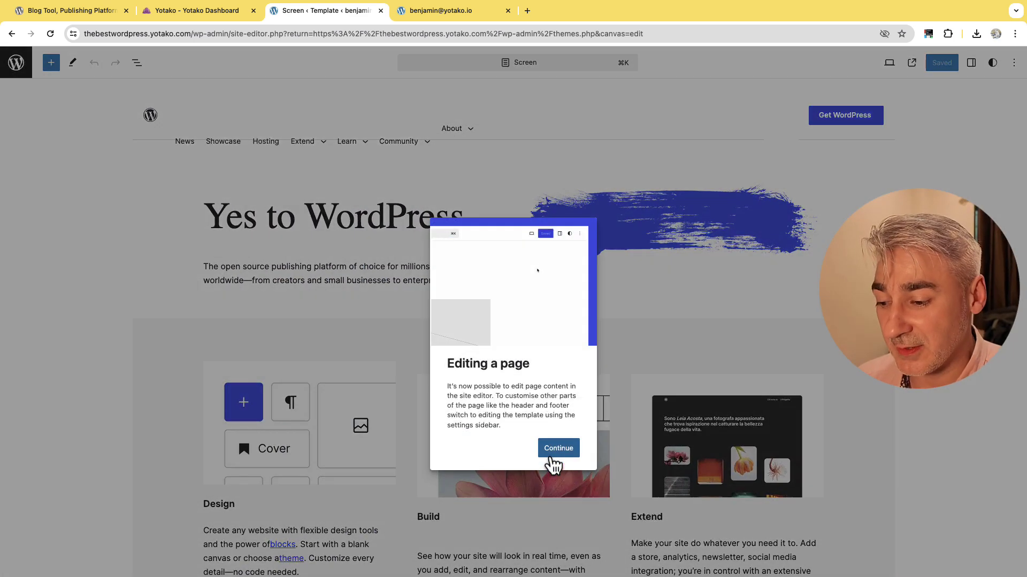
left_click(557, 449)
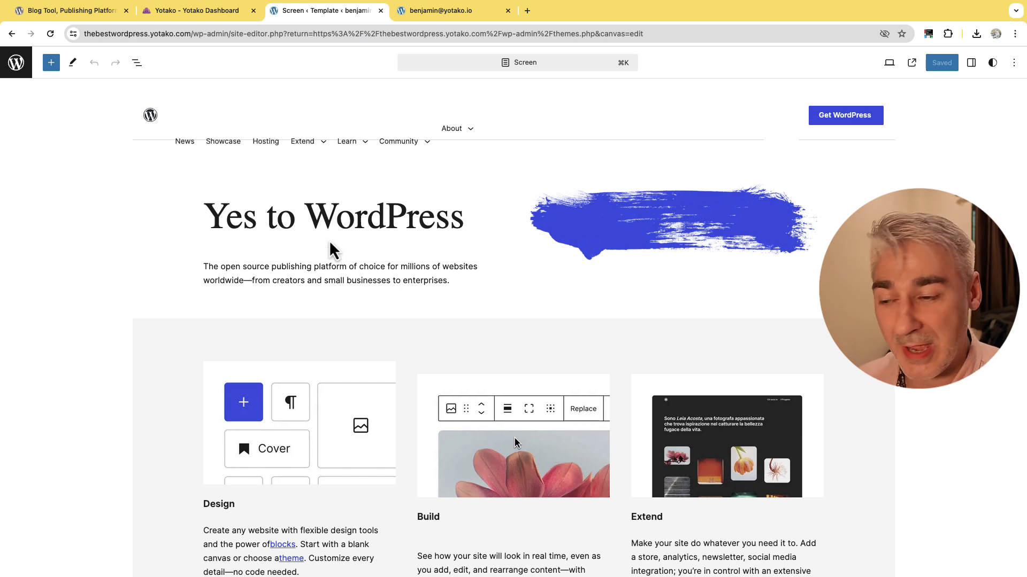
left_click(311, 232)
type("Figma to WordPress")
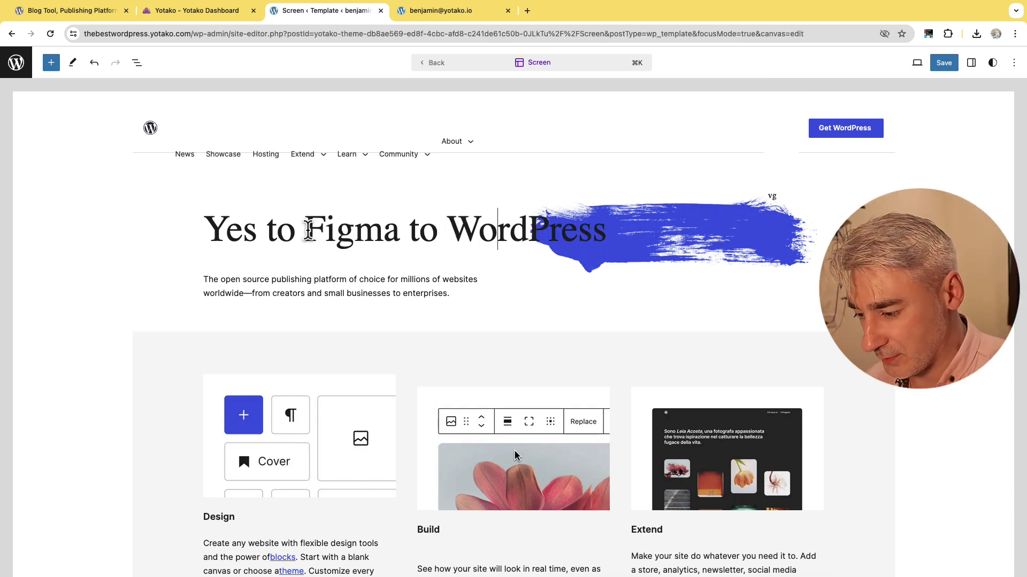
type(" plugin")
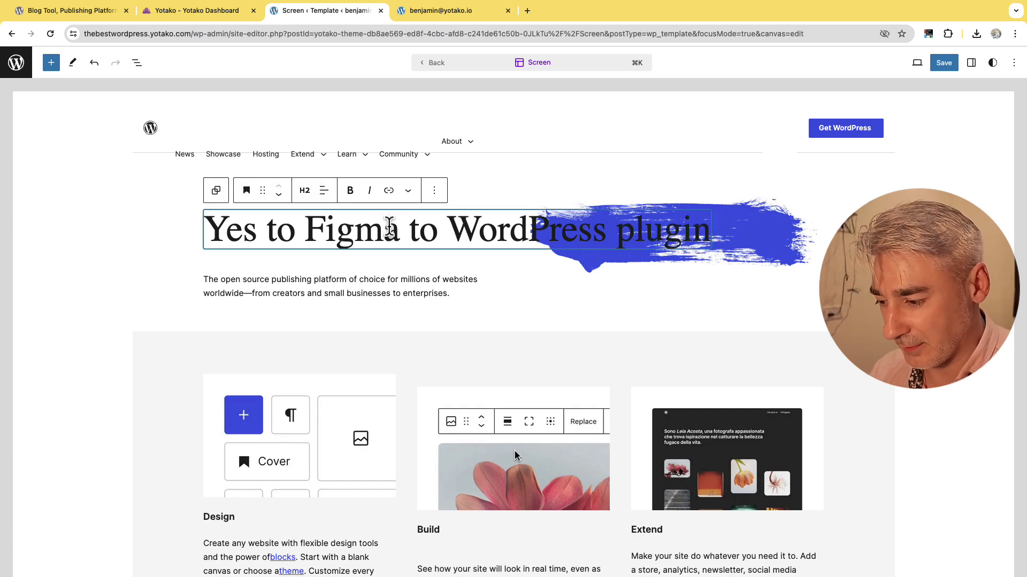
Replace the image beside See what's new with the uploaded Figma to WordPress with AI JPEG from Downloads.
scroll(388, 235, "down", 7)
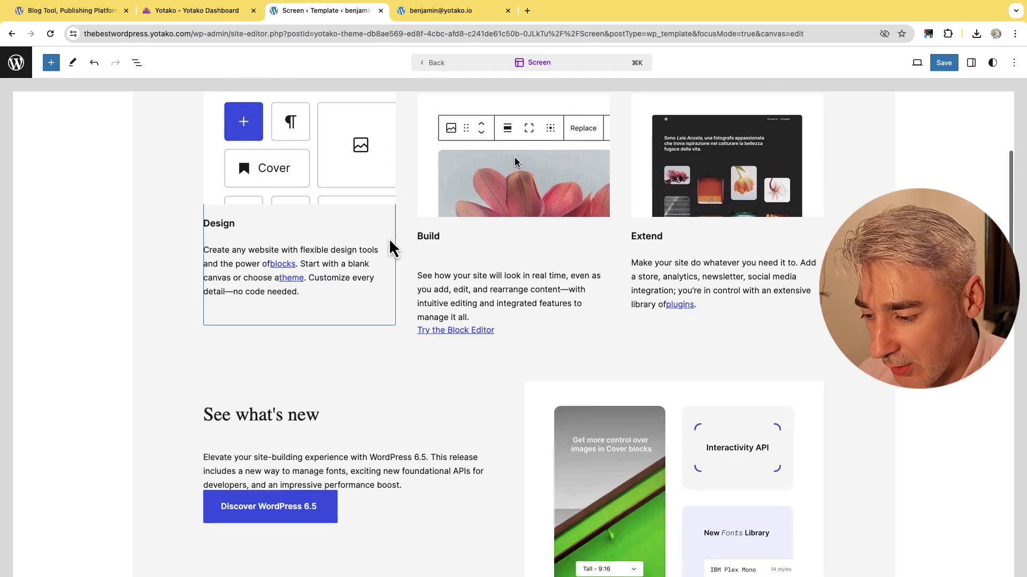
scroll(389, 238, "down", 2)
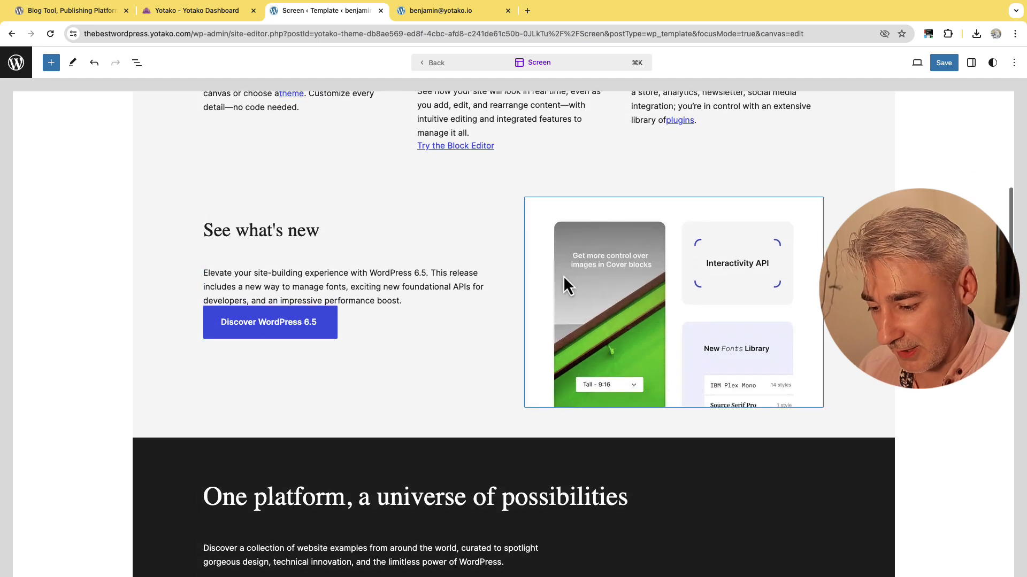
left_click(587, 279)
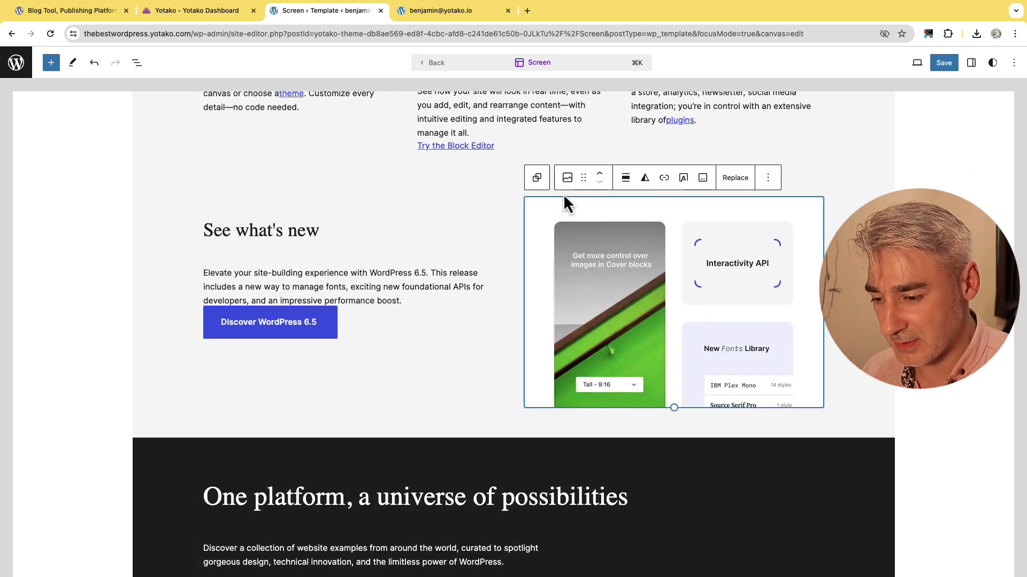
left_click(734, 180)
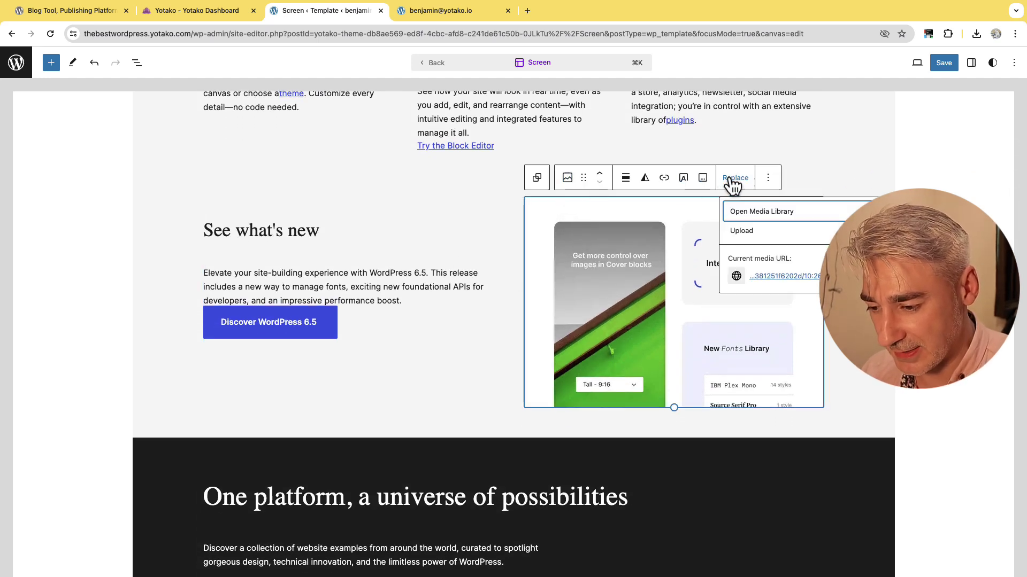
left_click(788, 235)
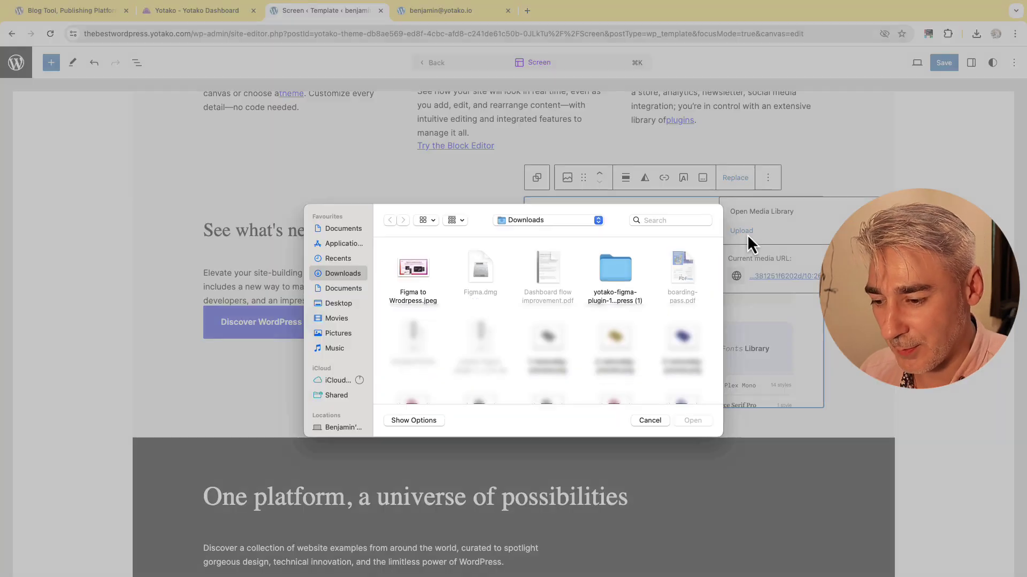
double_click(400, 265)
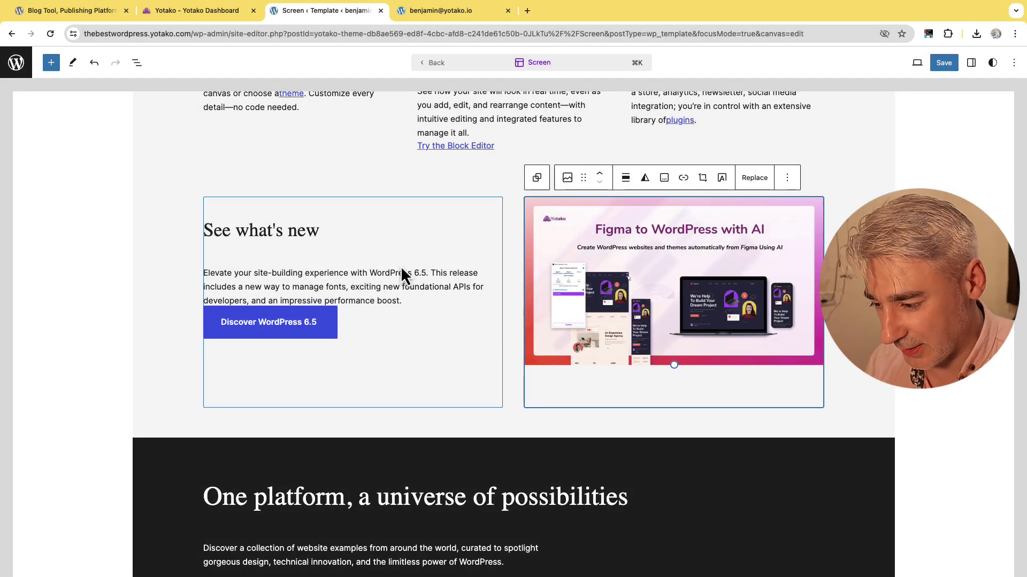
Append 'with the AI plugin' to the See what's new heading and save the template.
left_click(320, 235)
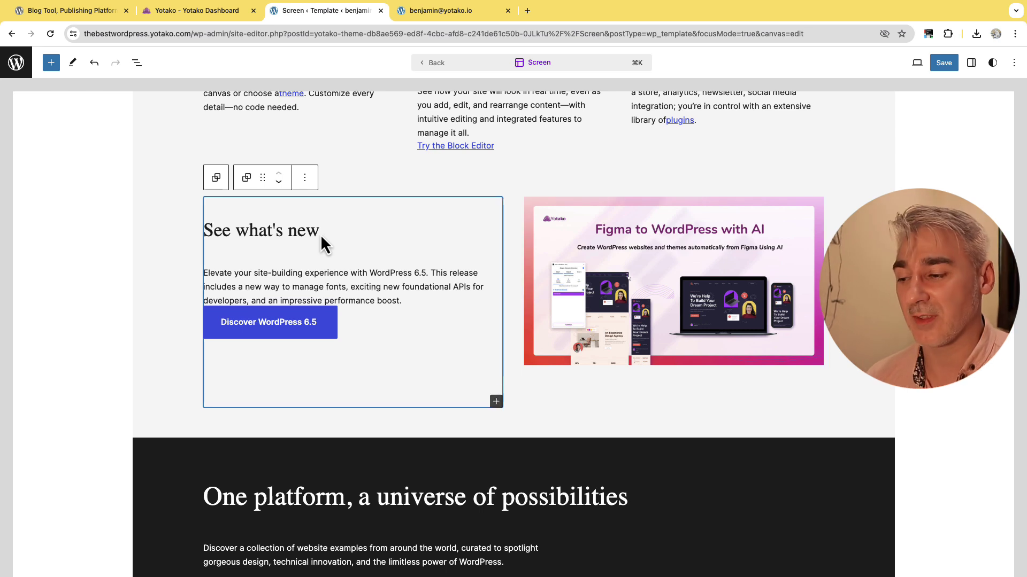
left_click(315, 233)
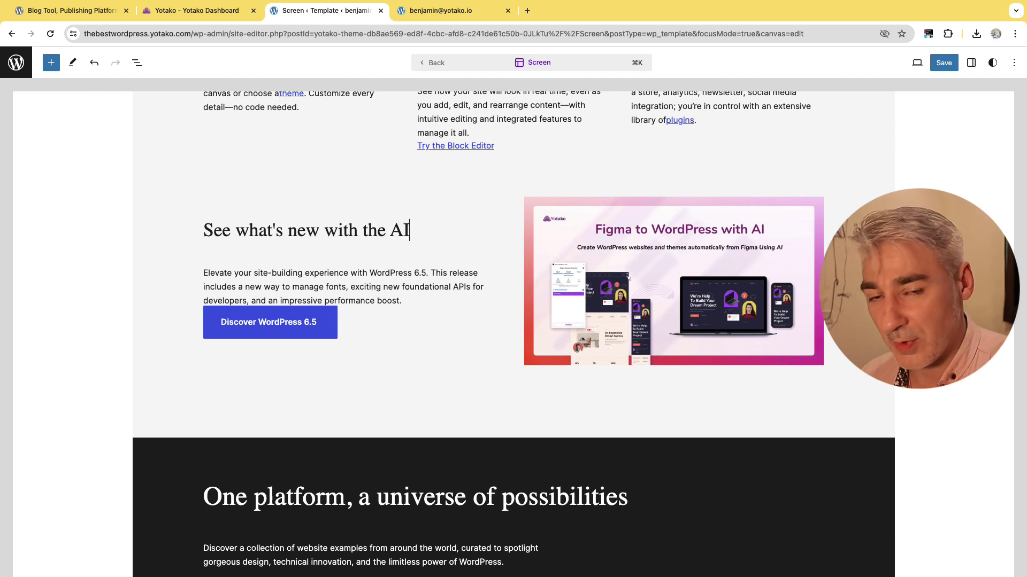
type("with the AI plugin")
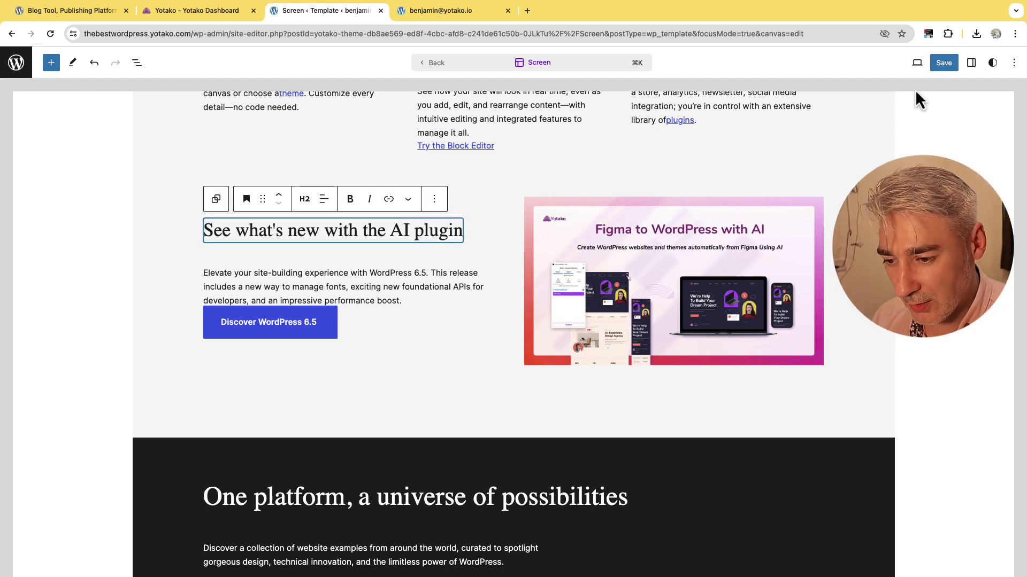
left_click(943, 63)
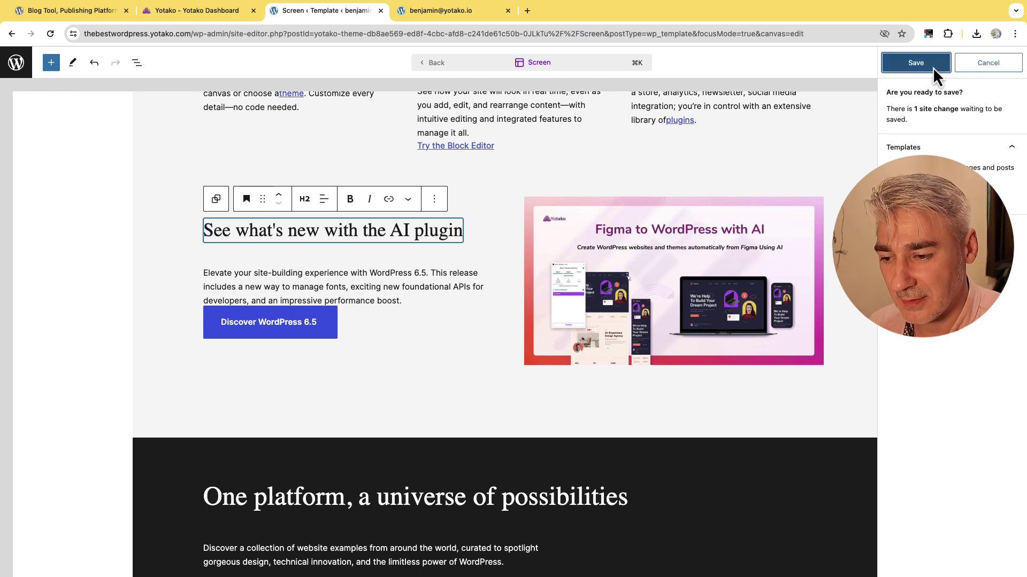
left_click(932, 67)
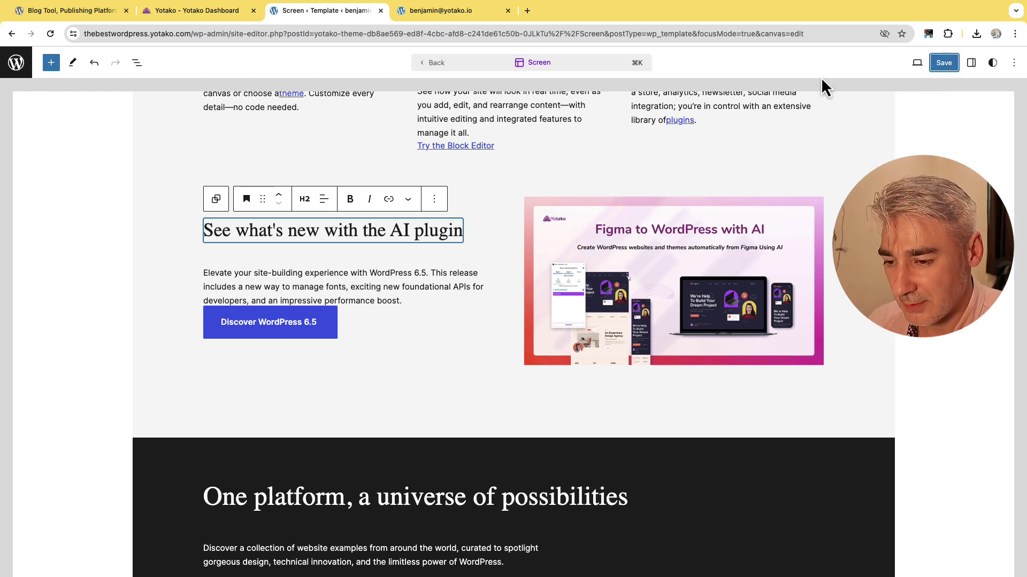
Scroll through thebestwordpress.yotako.com to confirm the new headline, AI plugin heading and banner.
left_click(438, 15)
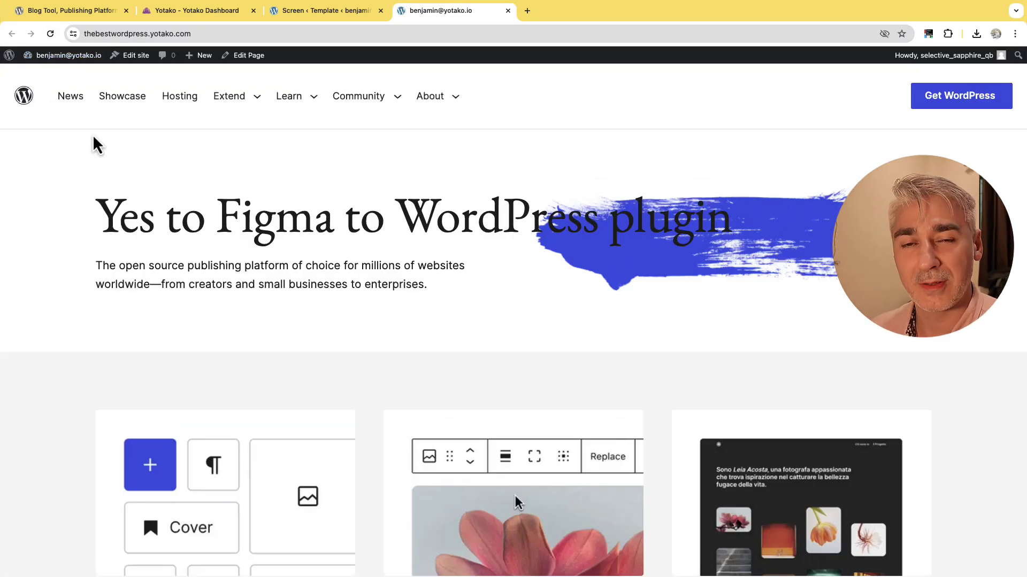
scroll(1019, 158, "down", 1)
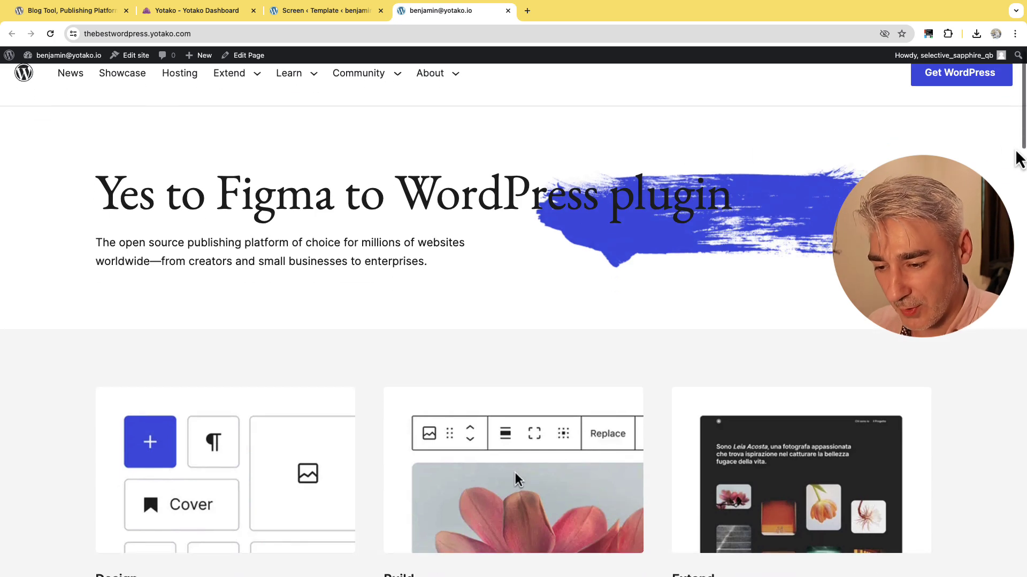
scroll(1019, 158, "down", 2)
scroll(513, 321, "down", 10)
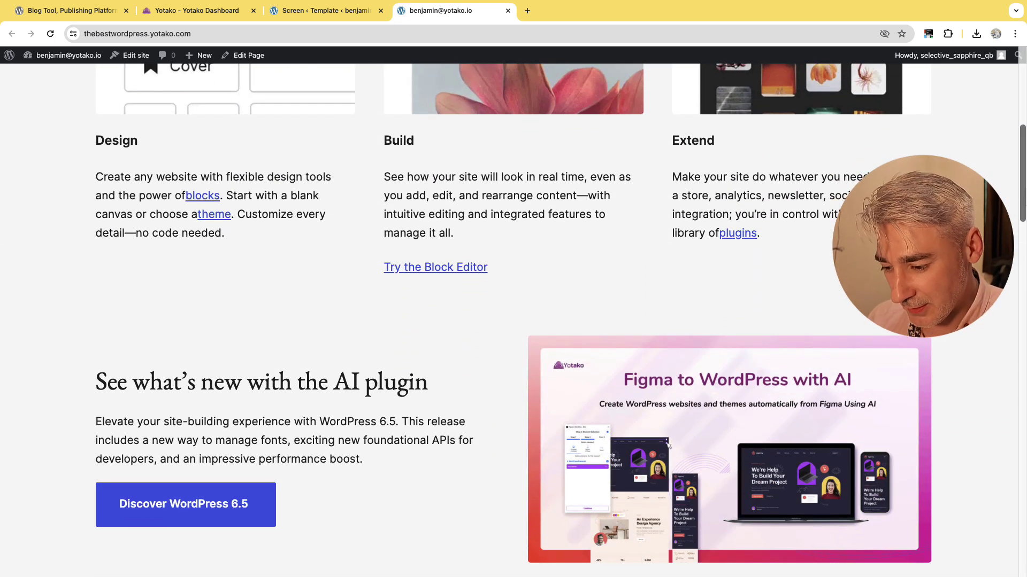
scroll(513, 321, "down", 2)
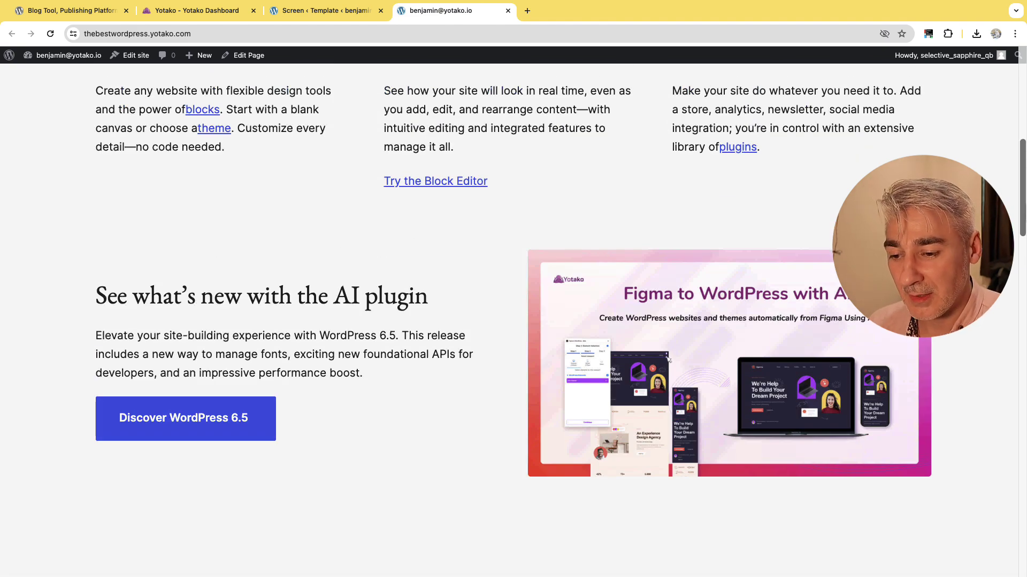
scroll(1004, 183, "up", 15)
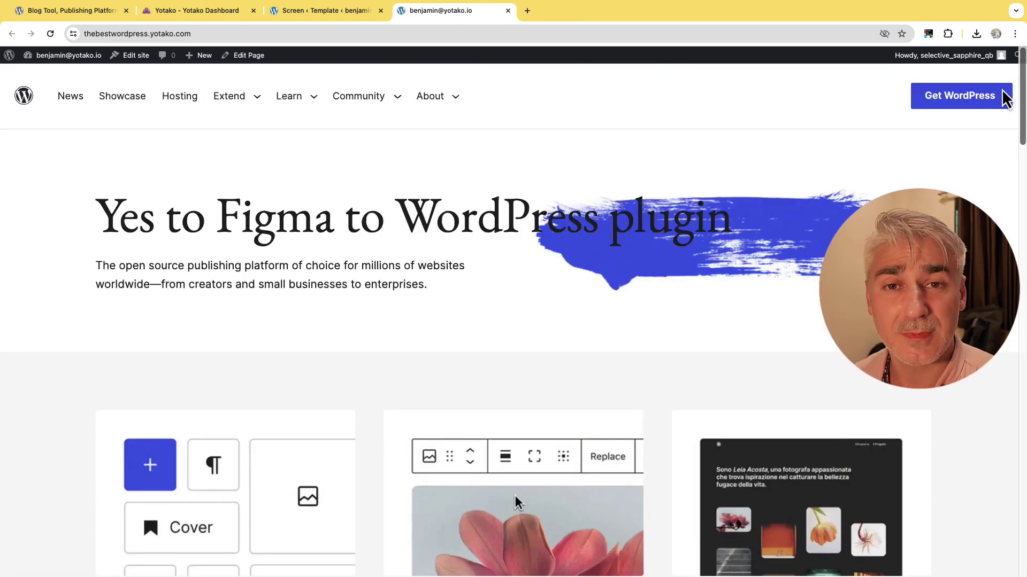